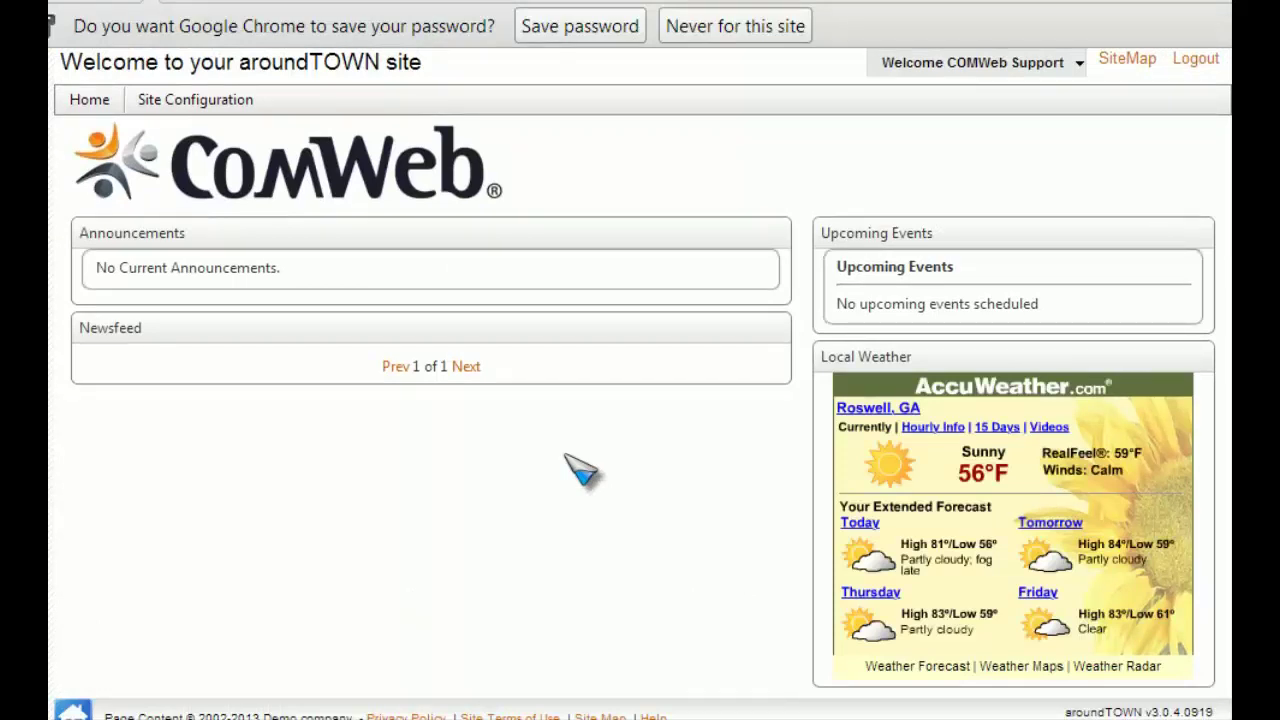
Step: Open the event calendar management page of the Events module in site administration
{"action": "left_click", "coordinate": [960, 72]}
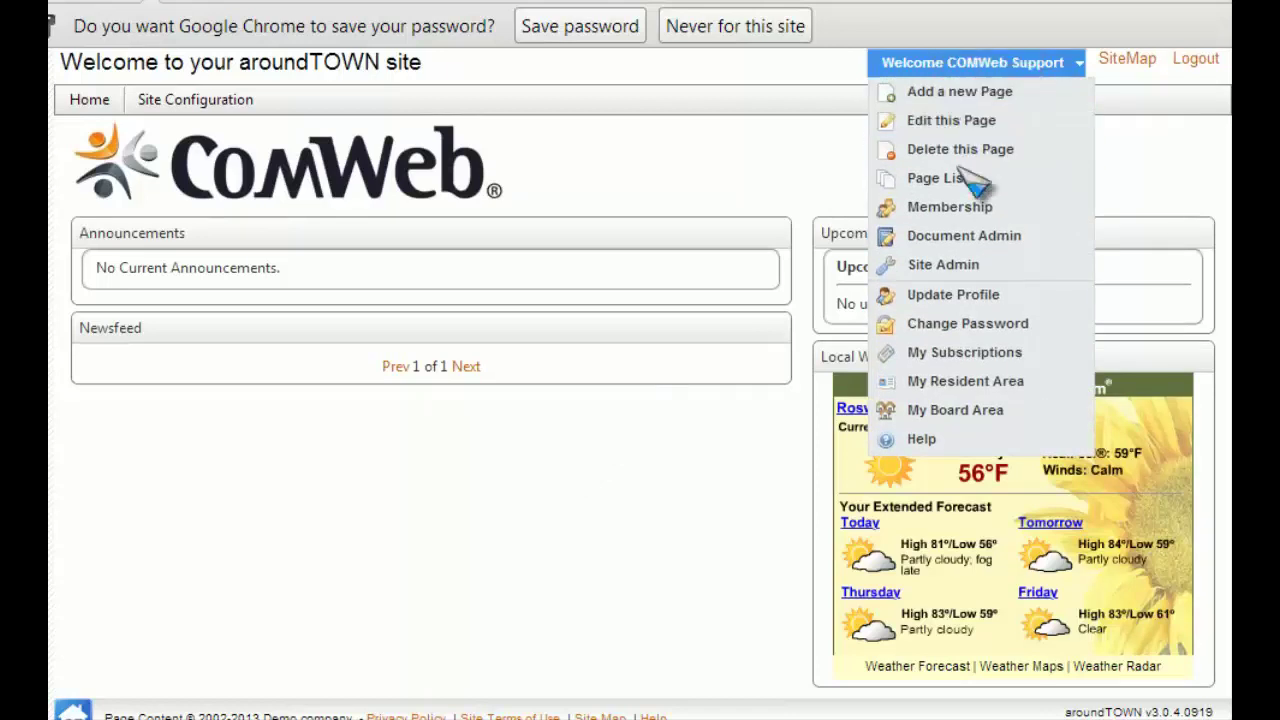
{"action": "left_click", "coordinate": [962, 272]}
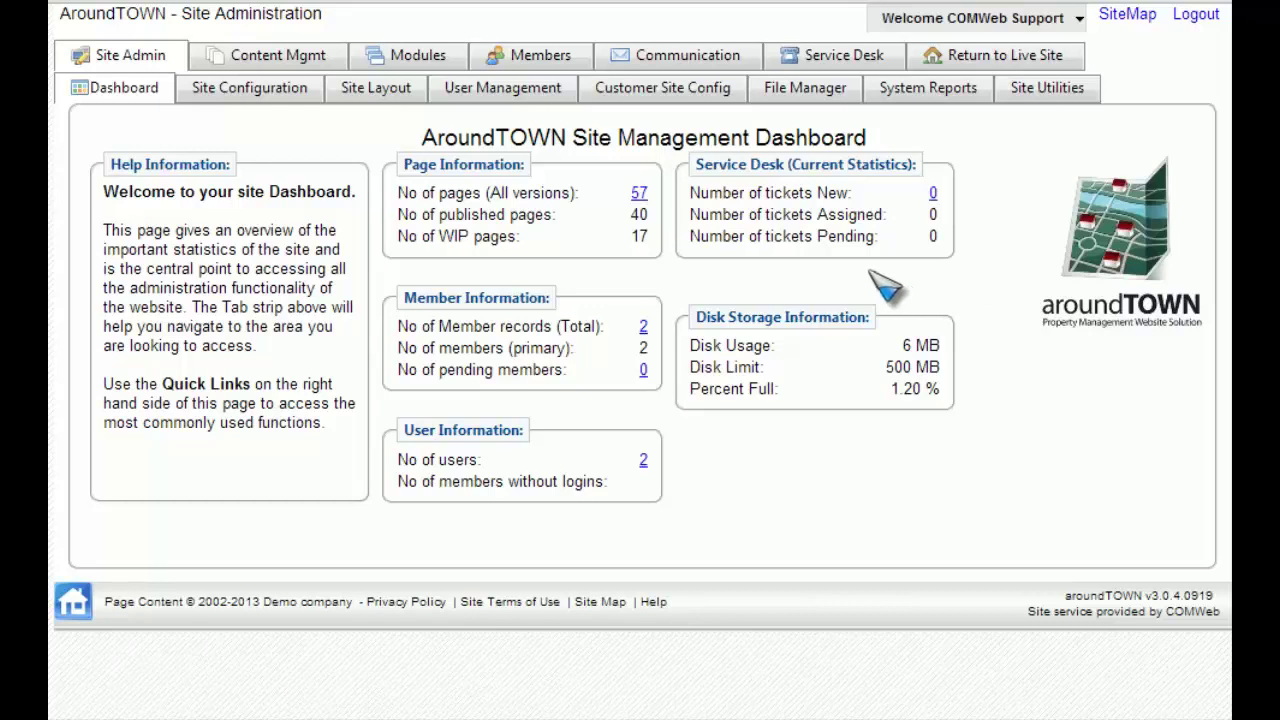
{"action": "left_click", "coordinate": [437, 60]}
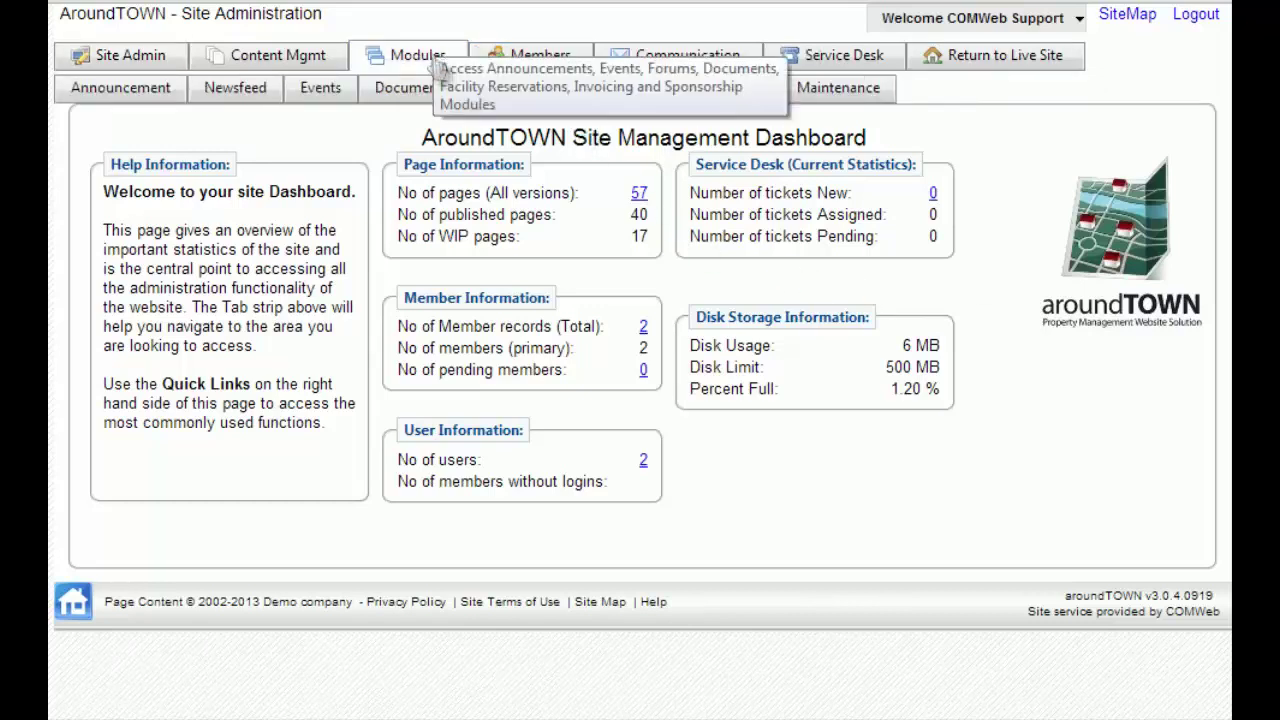
{"action": "left_click", "coordinate": [330, 100]}
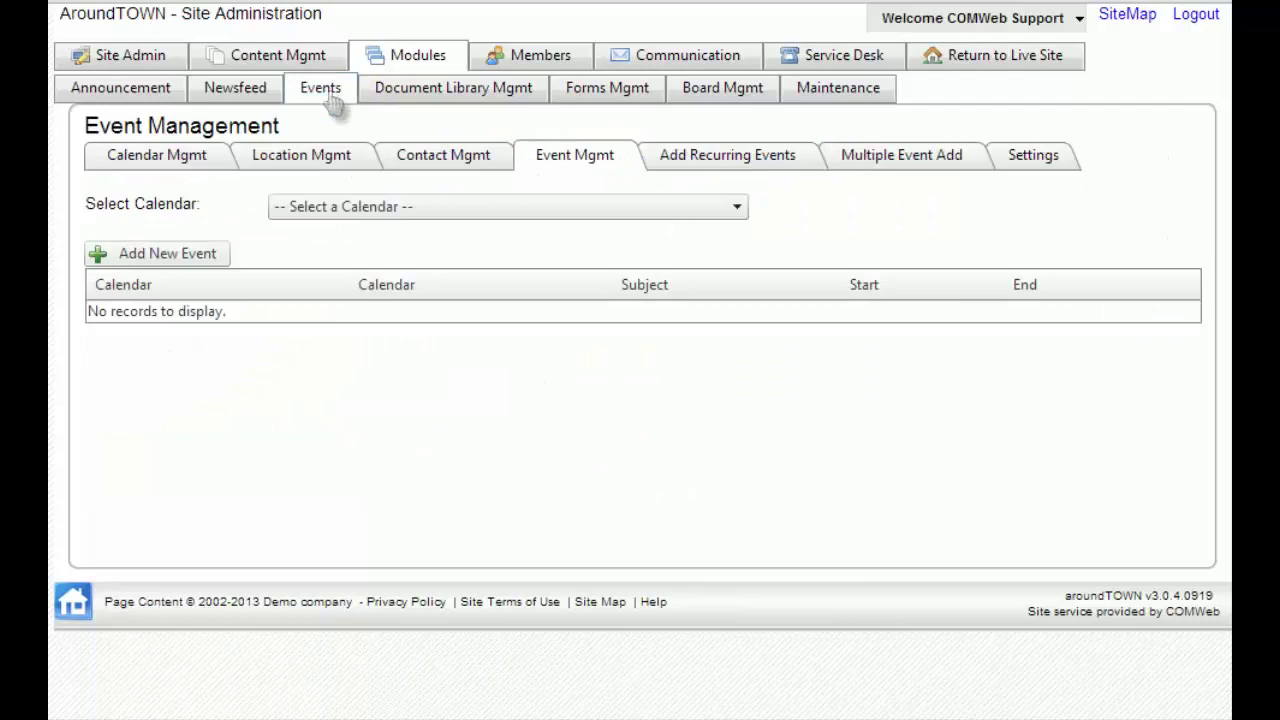
{"action": "left_click", "coordinate": [160, 174]}
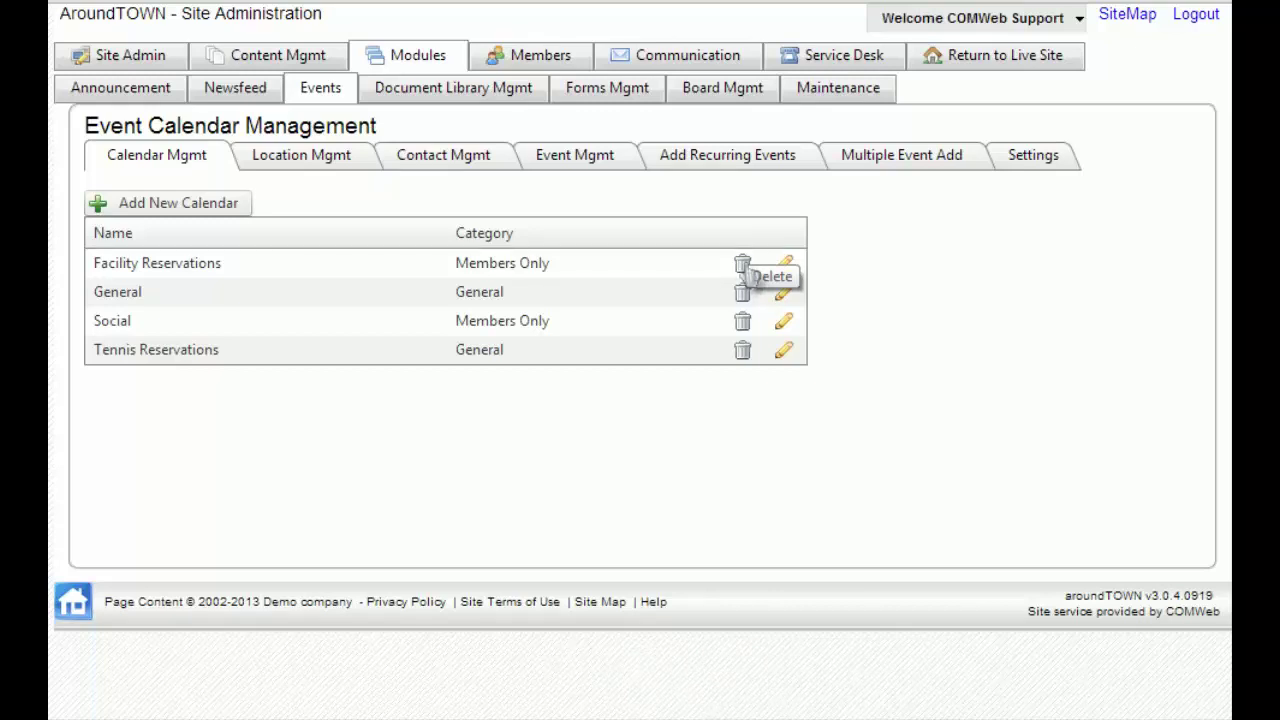
Step: Add a new calendar named "Social Calendar" and assign it to the Social category
{"action": "left_click", "coordinate": [230, 210]}
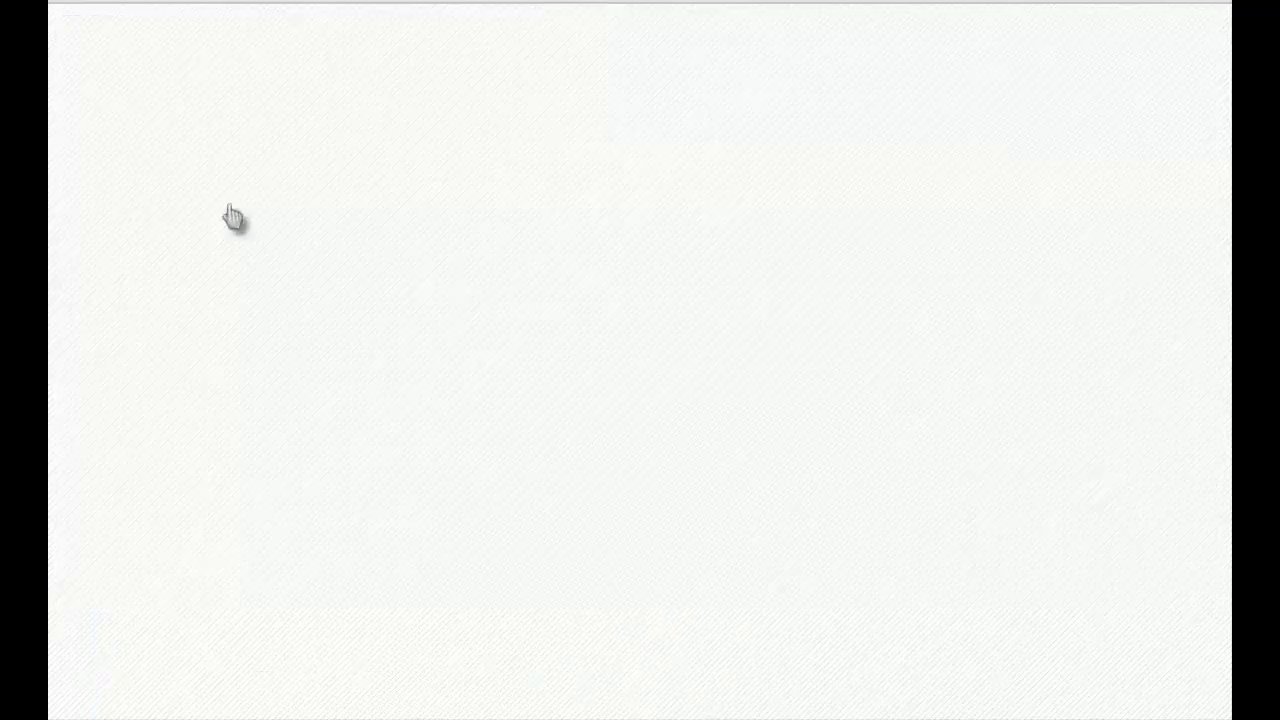
{"action": "left_click", "coordinate": [562, 240]}
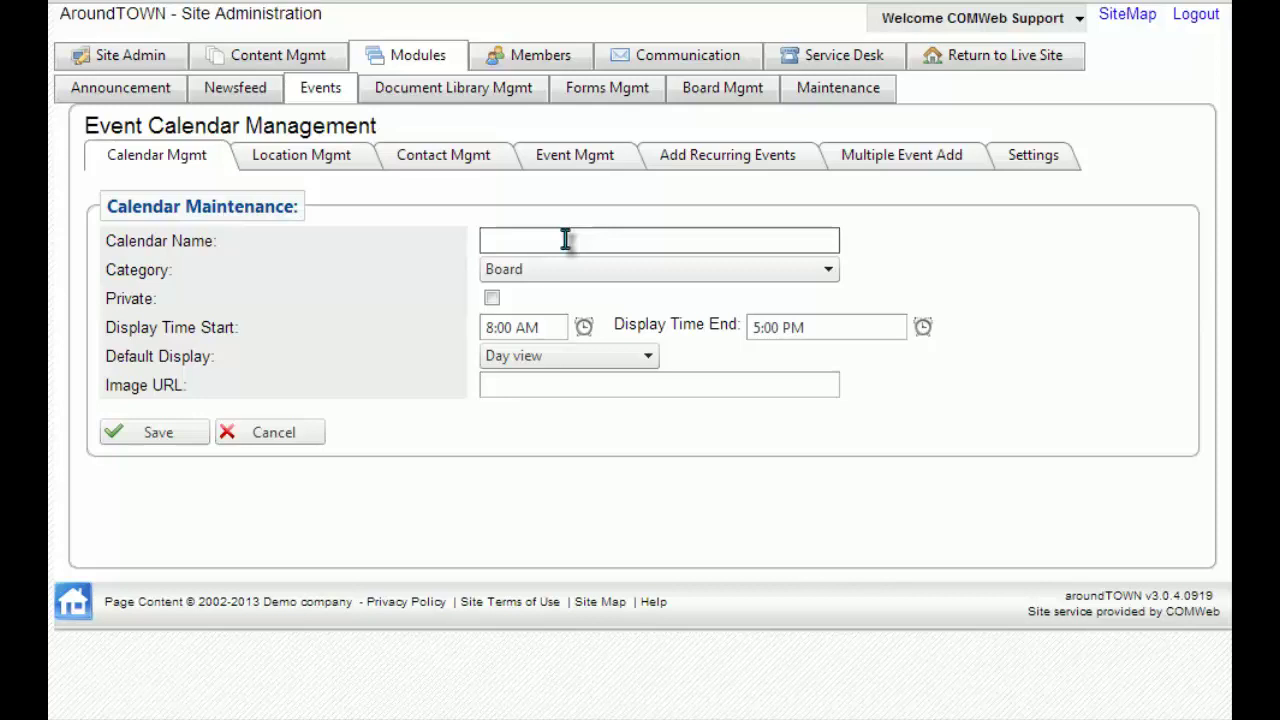
{"action": "left_click", "coordinate": [565, 240]}
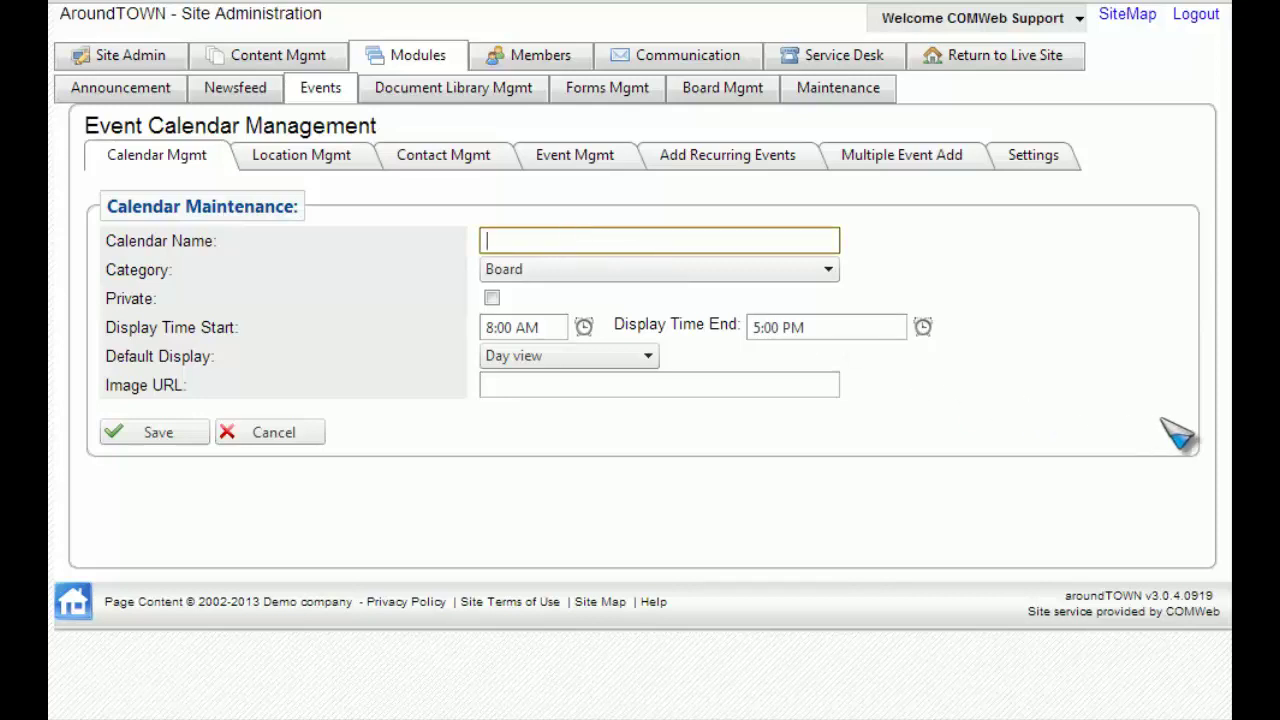
{"action": "type", "text": "Social Calendar"}
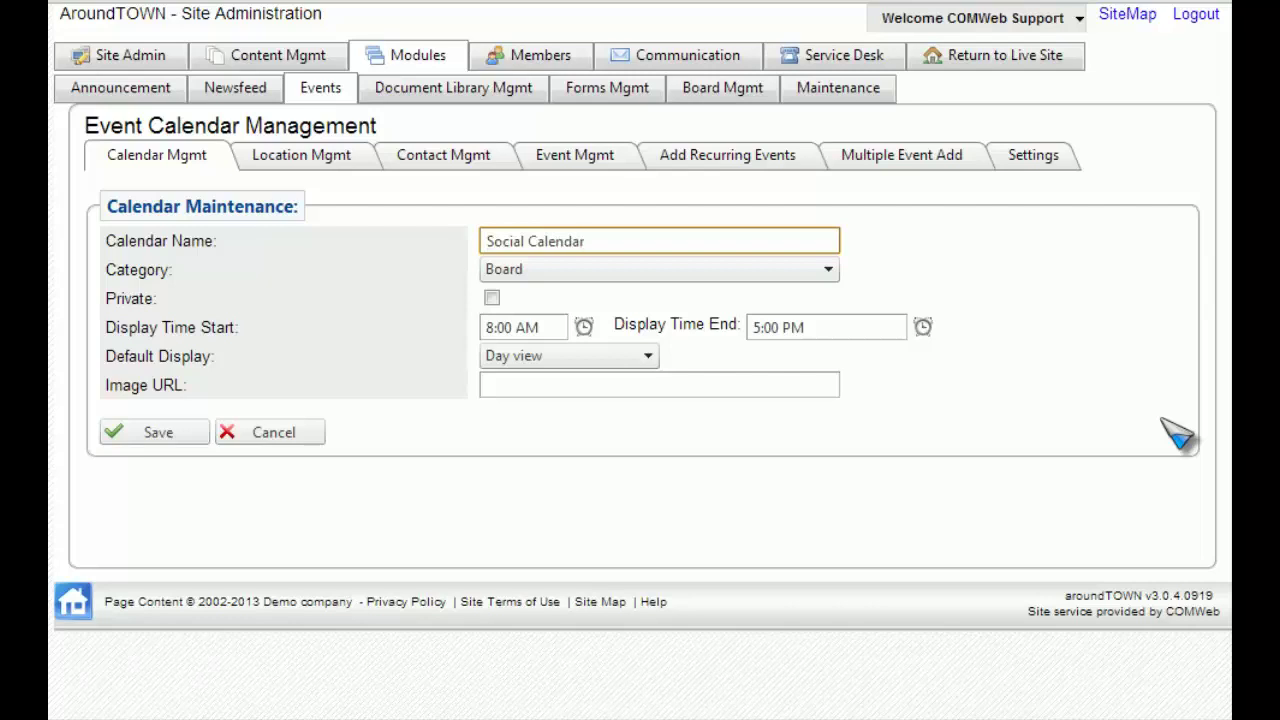
{"action": "left_click", "coordinate": [710, 272]}
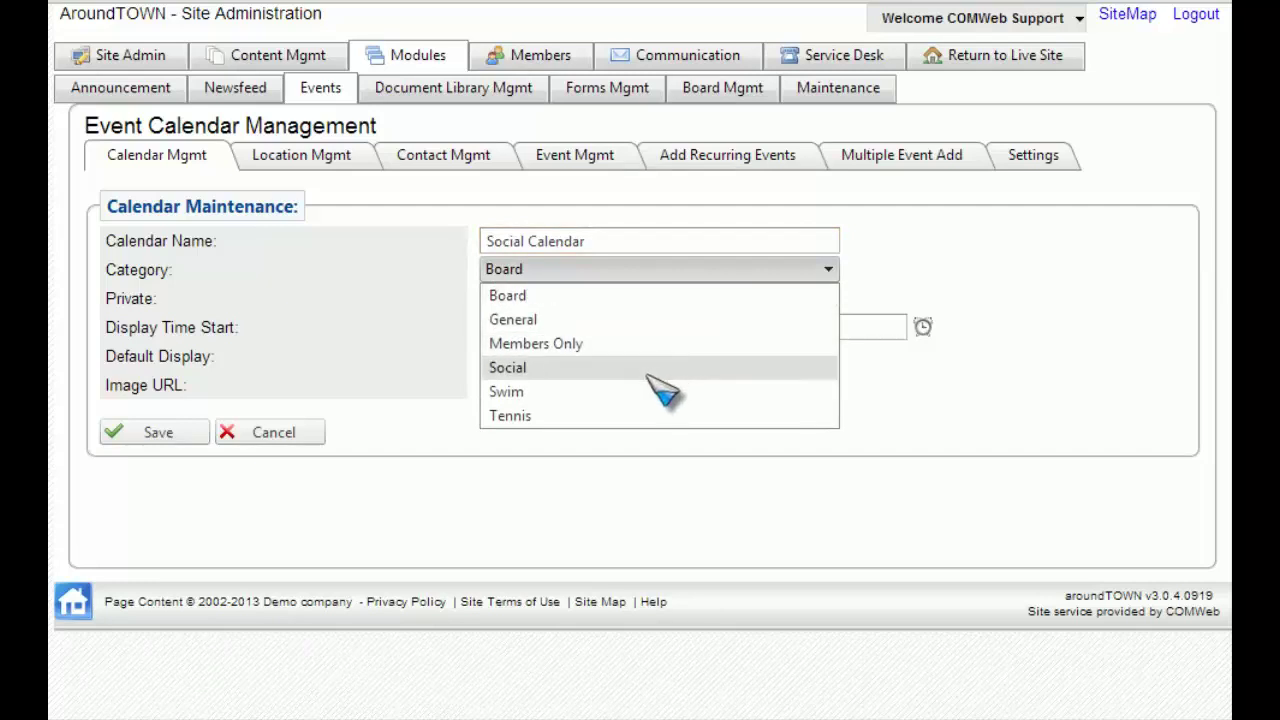
{"action": "left_click", "coordinate": [648, 376]}
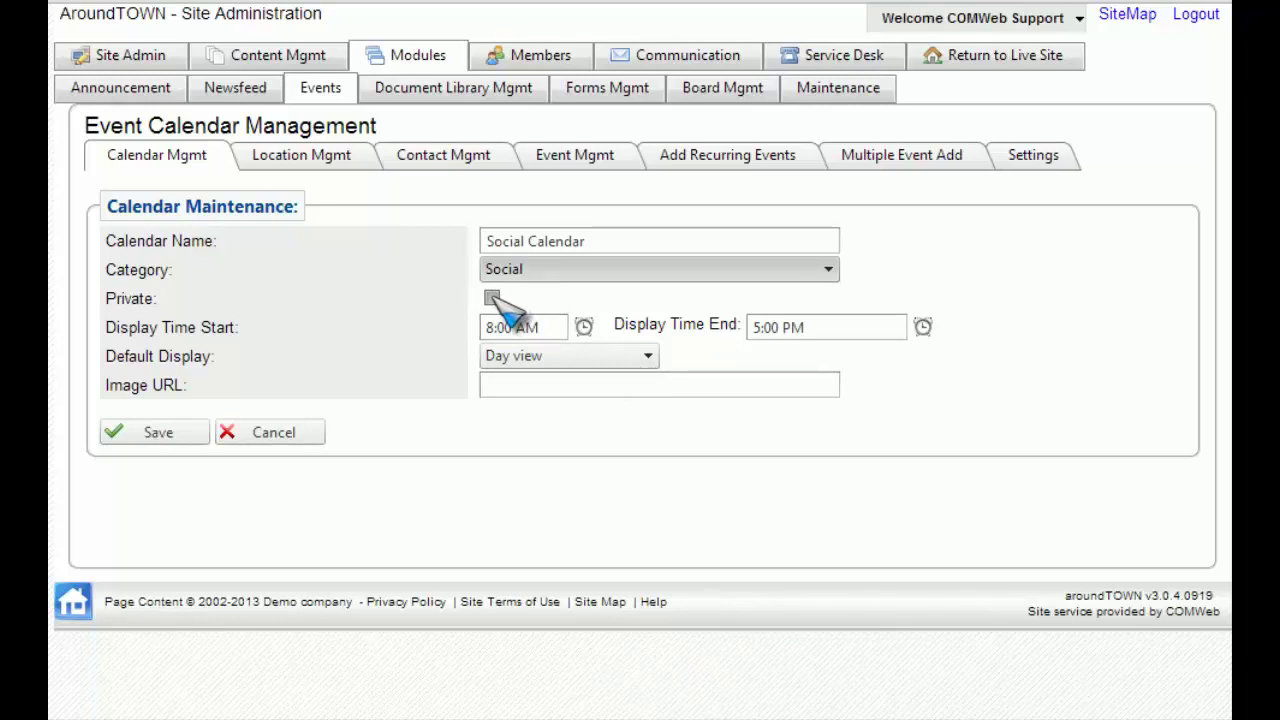
Step: Set the calendar's default display to Week view, and save it back to the calendar list
{"action": "left_click", "coordinate": [655, 363]}
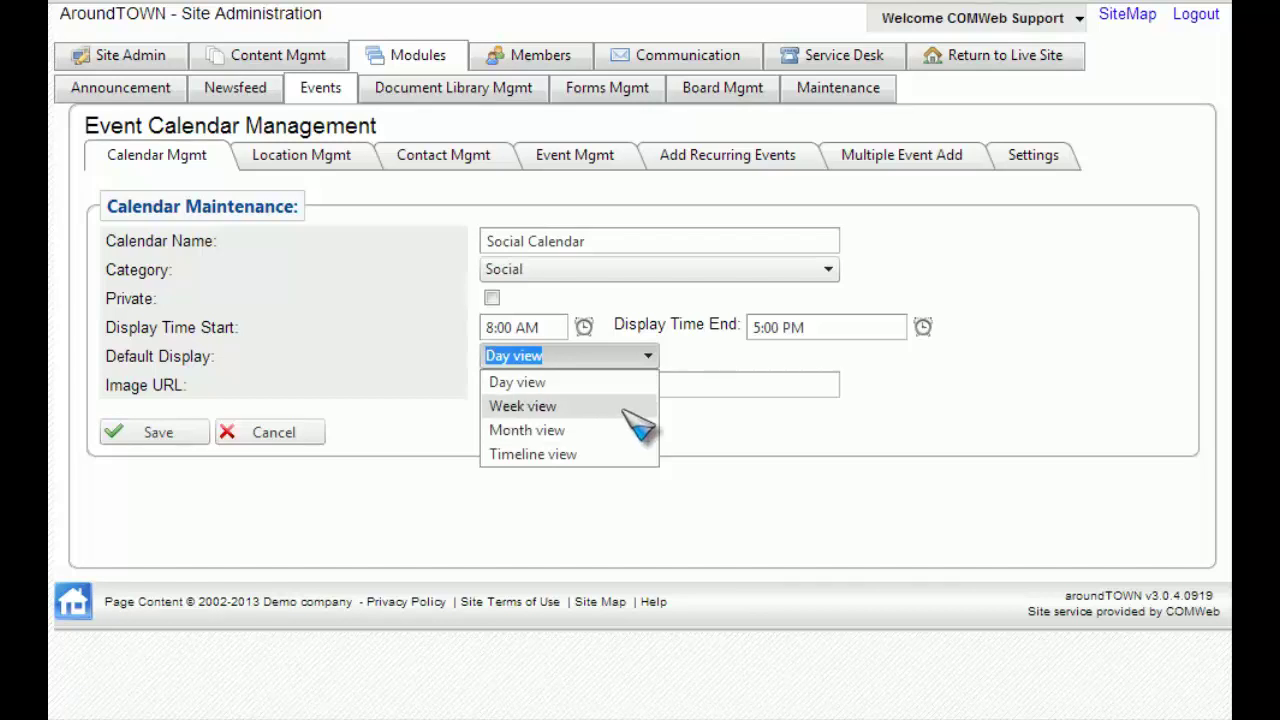
{"action": "left_click", "coordinate": [623, 408]}
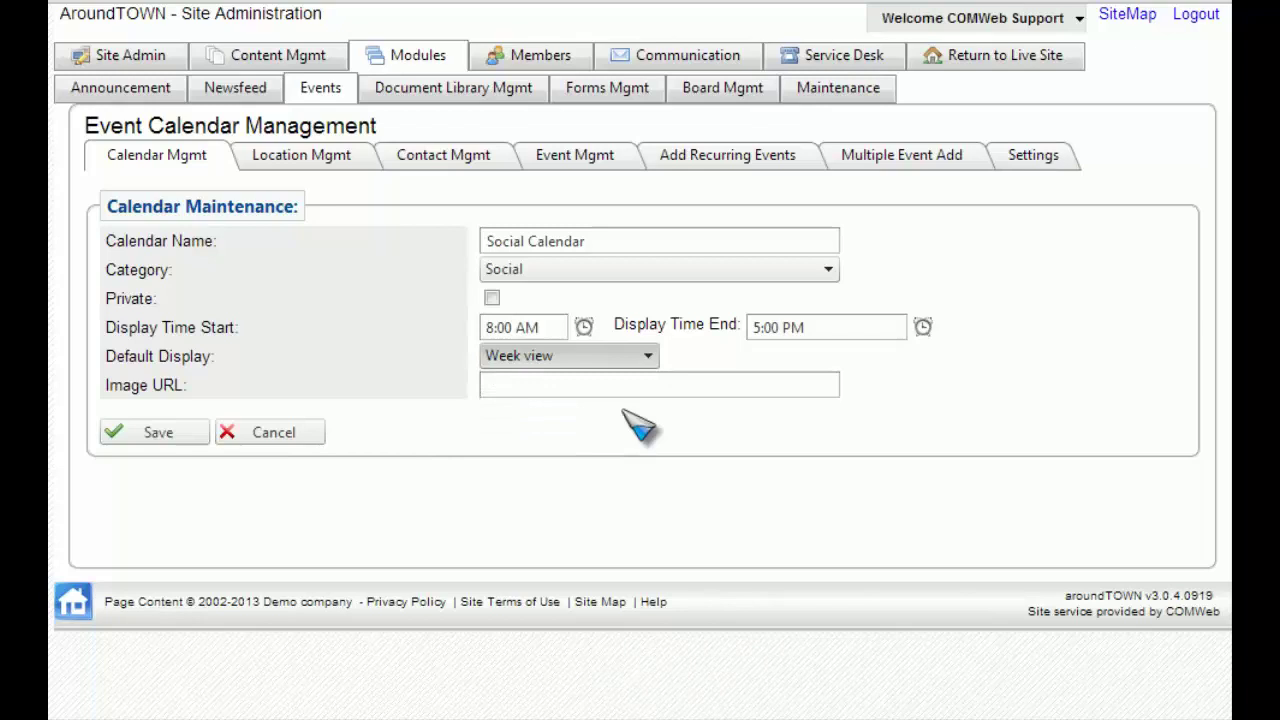
{"action": "left_click", "coordinate": [155, 440]}
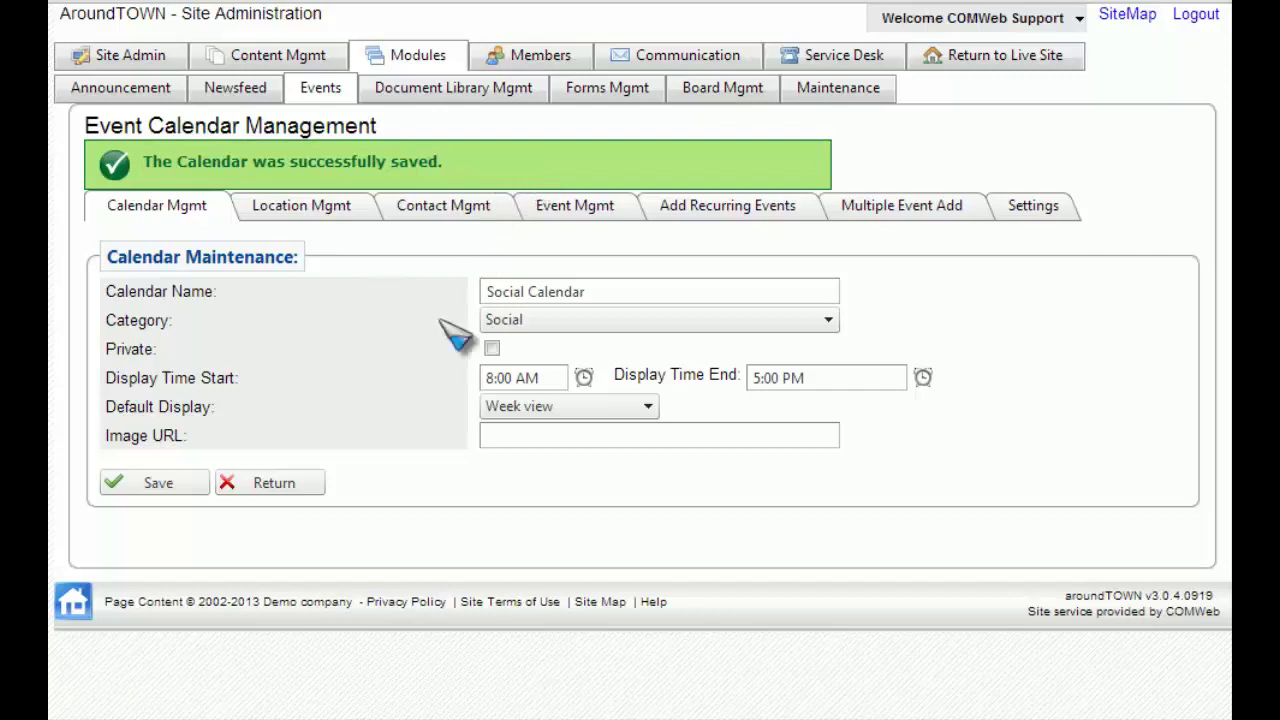
{"action": "left_click", "coordinate": [312, 490]}
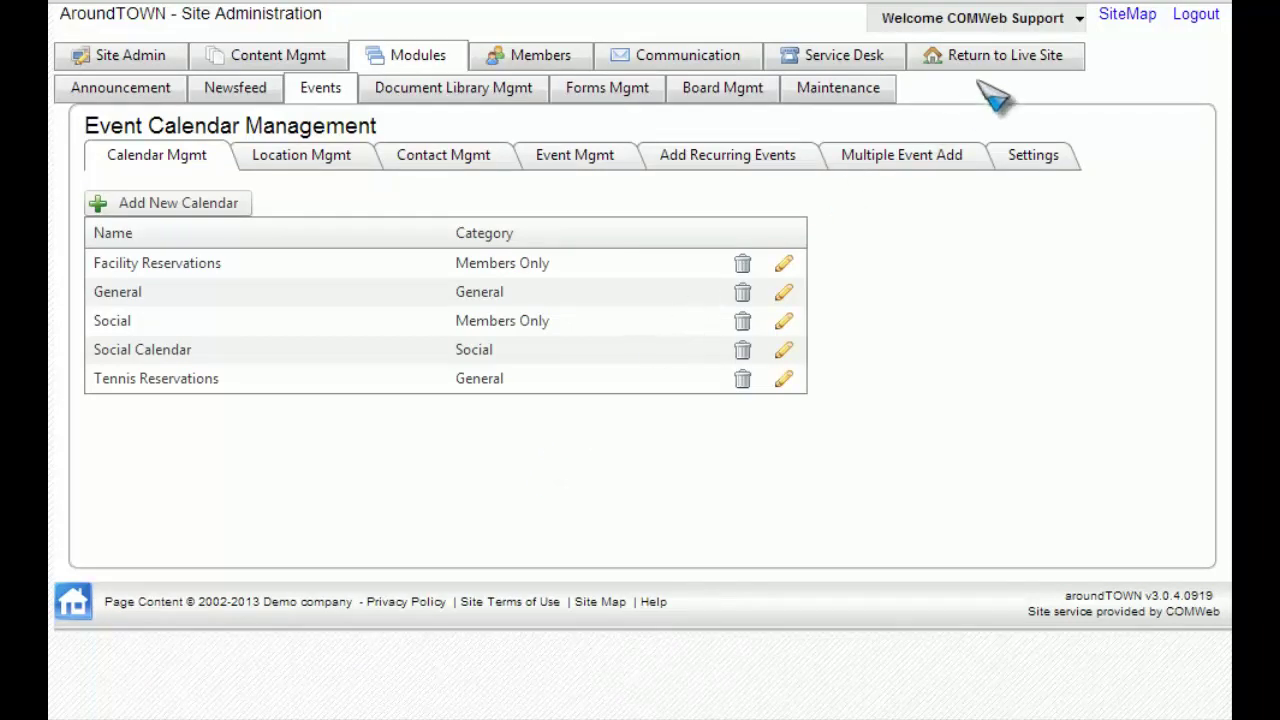
Step: Add a new page with "Community Social Calendar" as both its page title and menu item label
{"action": "left_click", "coordinate": [1078, 25]}
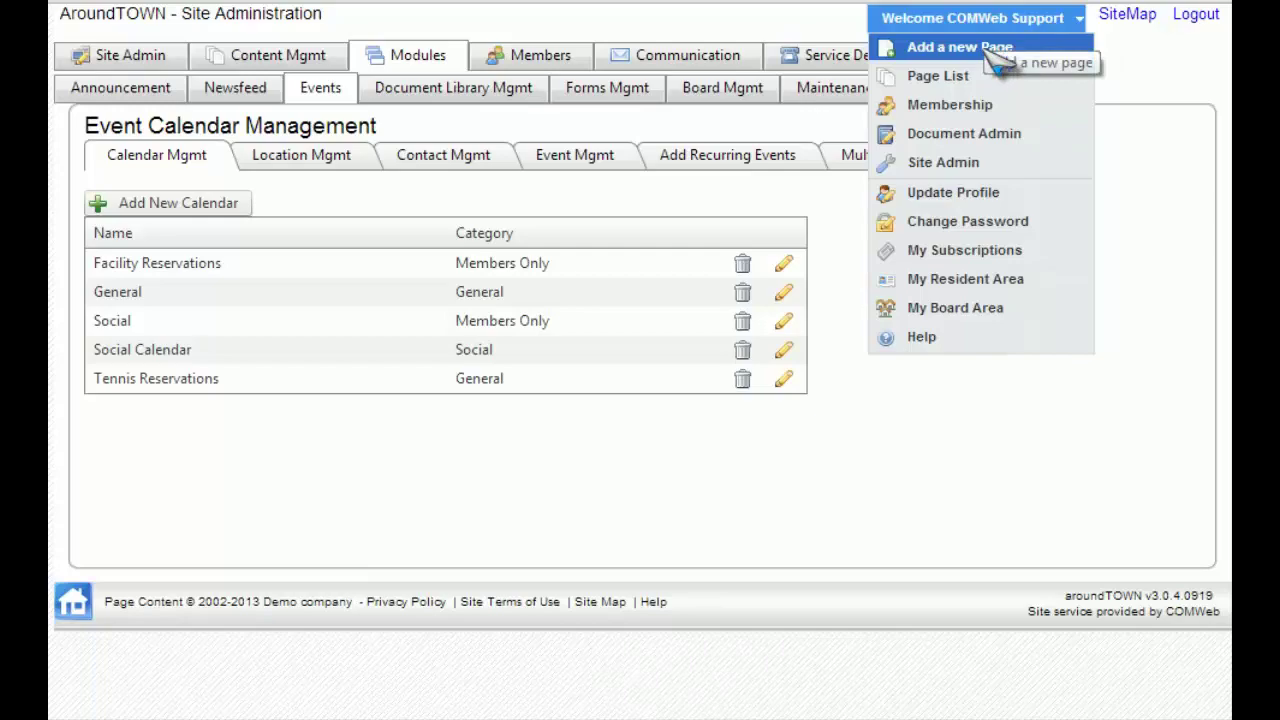
{"action": "left_click", "coordinate": [992, 55]}
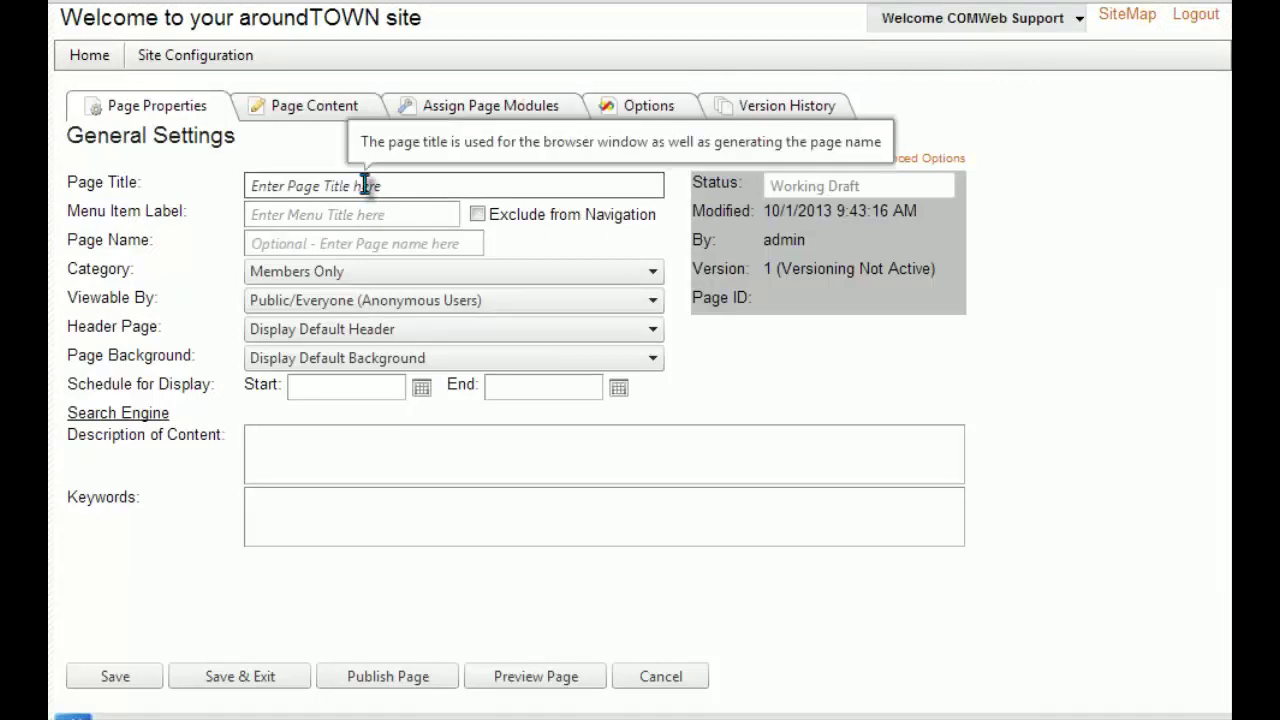
{"action": "left_click", "coordinate": [365, 185]}
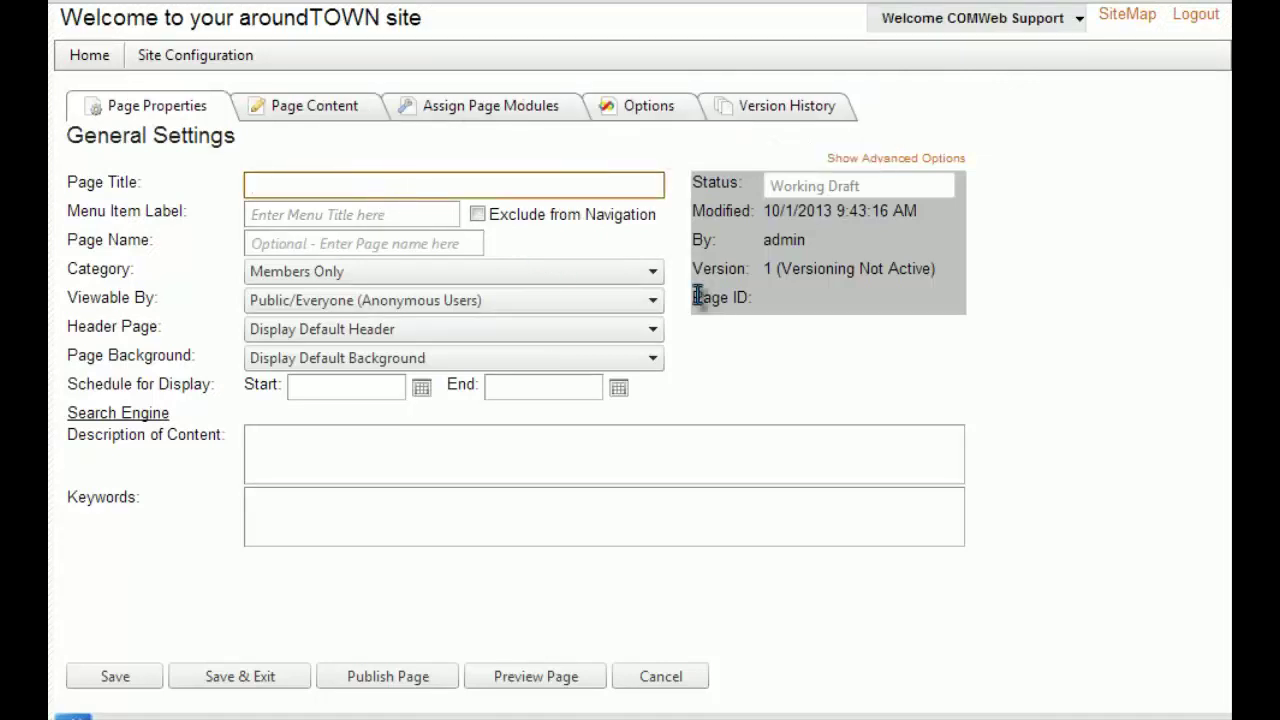
{"action": "type", "text": "Community S"}
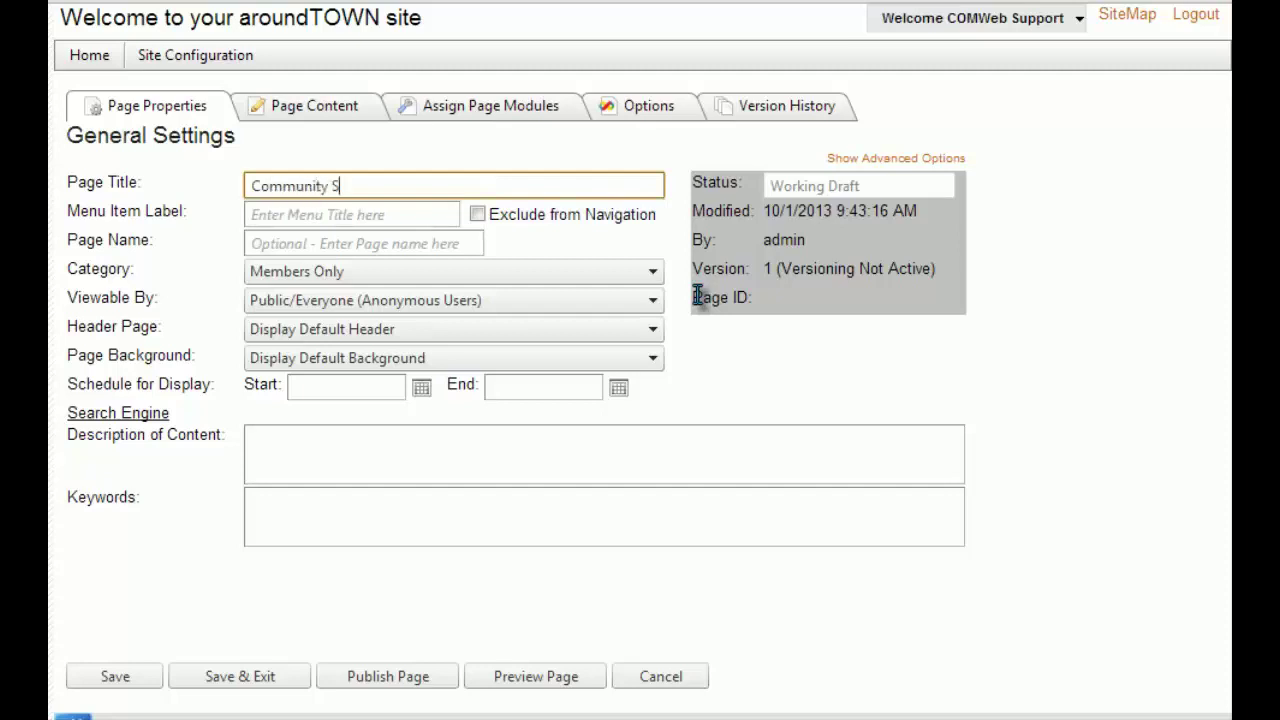
{"action": "type", "text": "ocial Calendar"}
{"action": "key", "text": "Tab"}
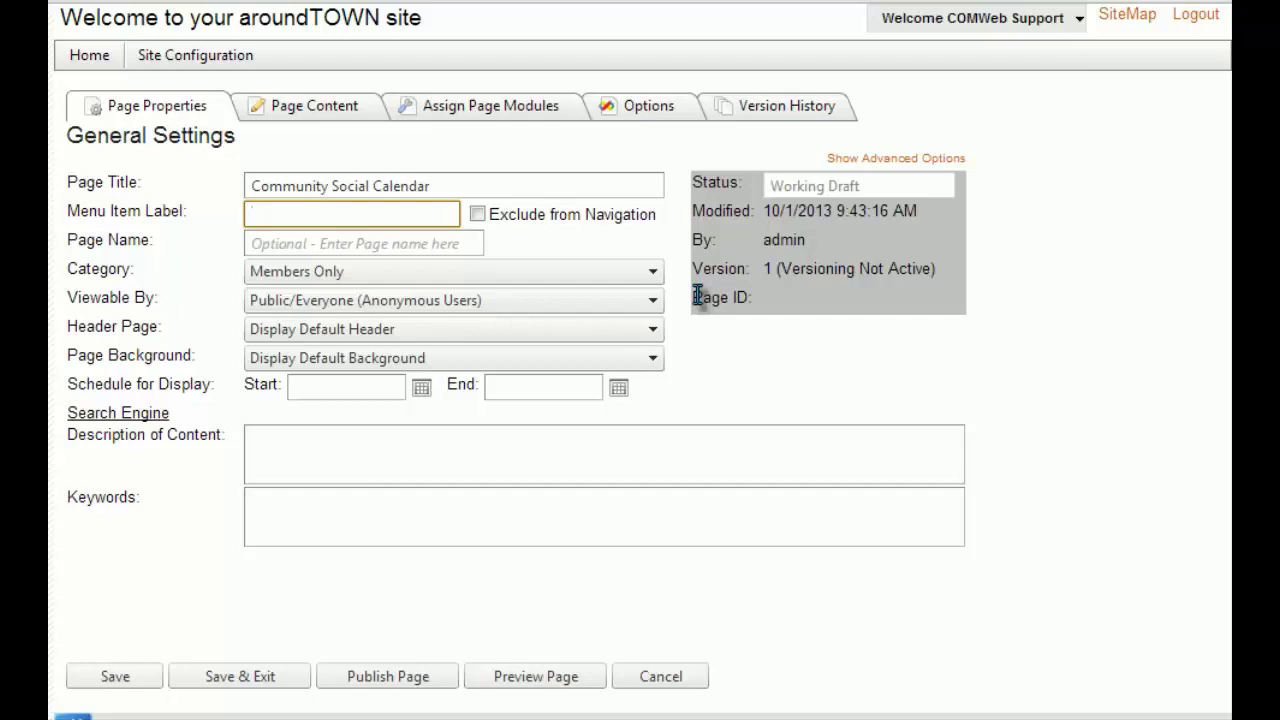
{"action": "type", "text": "Community Social Calendar"}
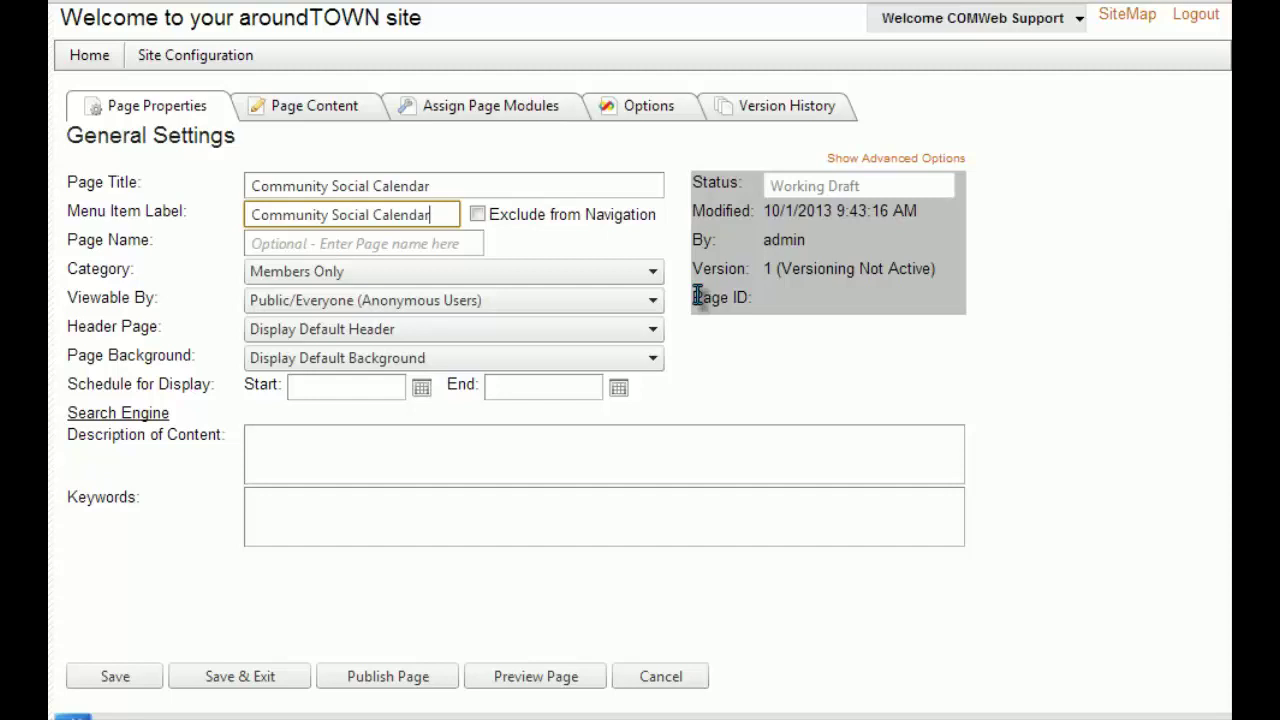
{"action": "left_click", "coordinate": [697, 297]}
Step: Set the page's category to Social and its visibility to Registered Users Only (Requires Login), saving the page
{"action": "left_click", "coordinate": [616, 271]}
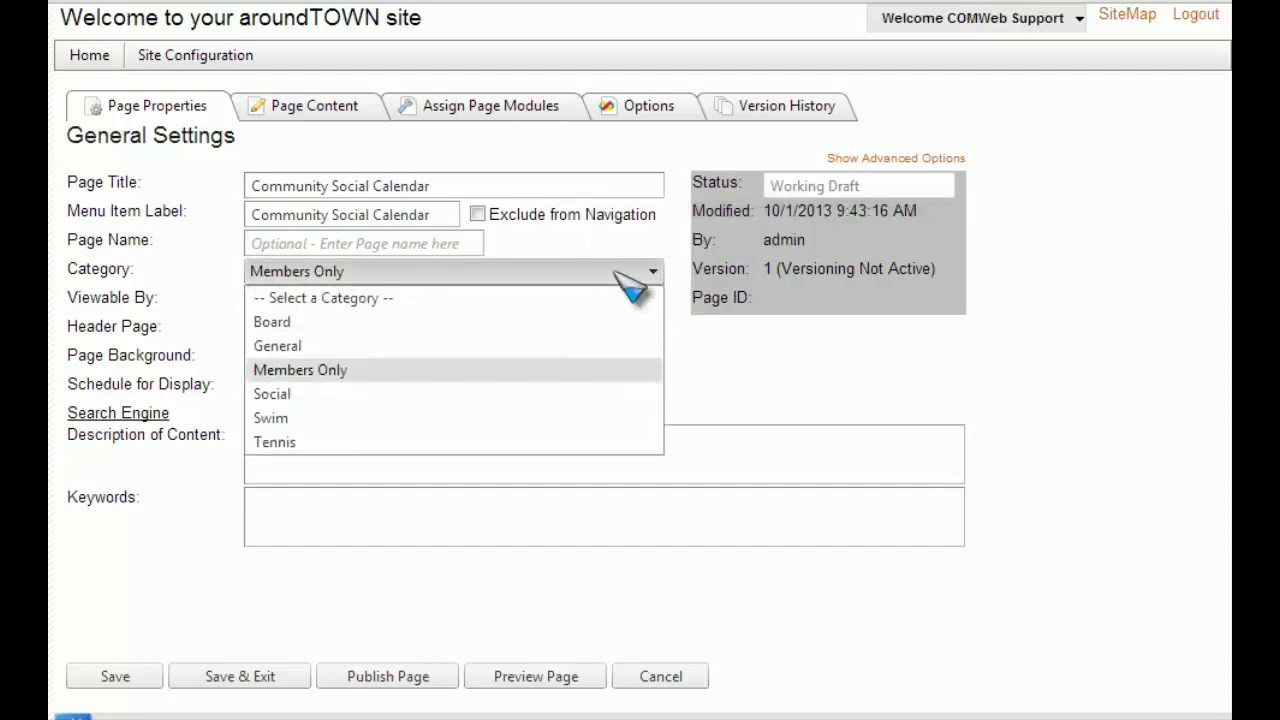
{"action": "left_click", "coordinate": [370, 400]}
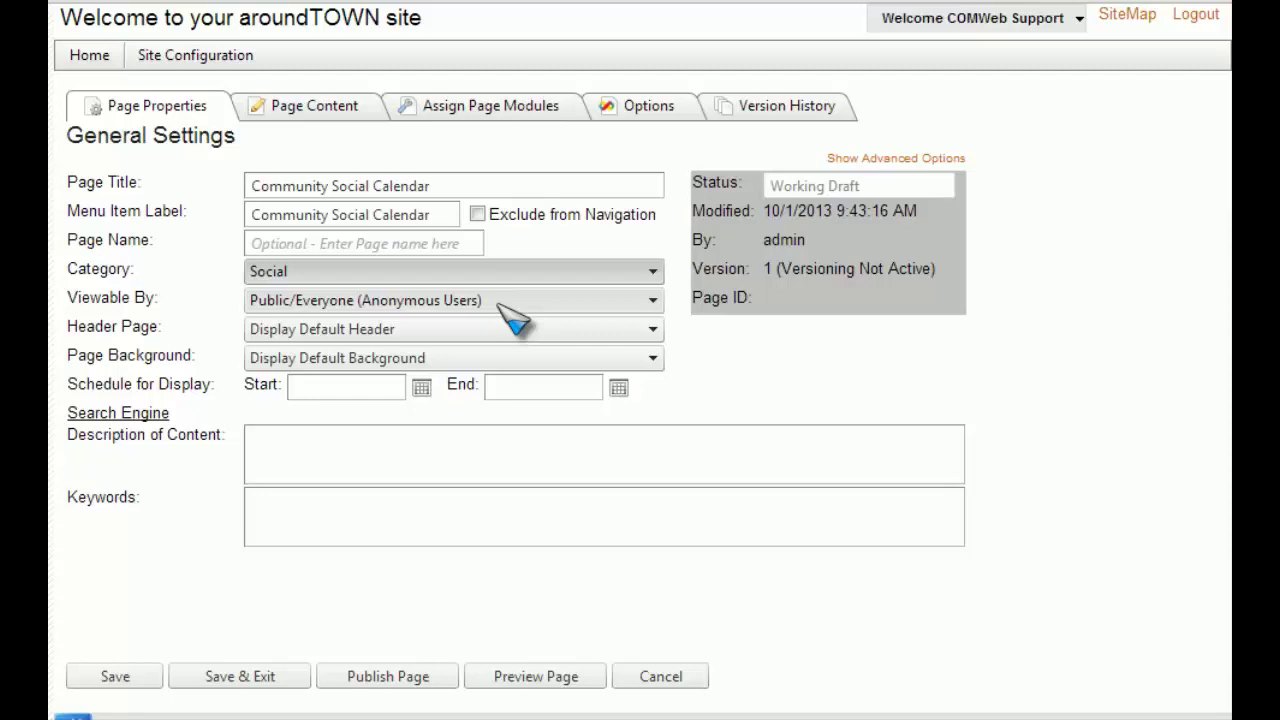
{"action": "left_click", "coordinate": [510, 305]}
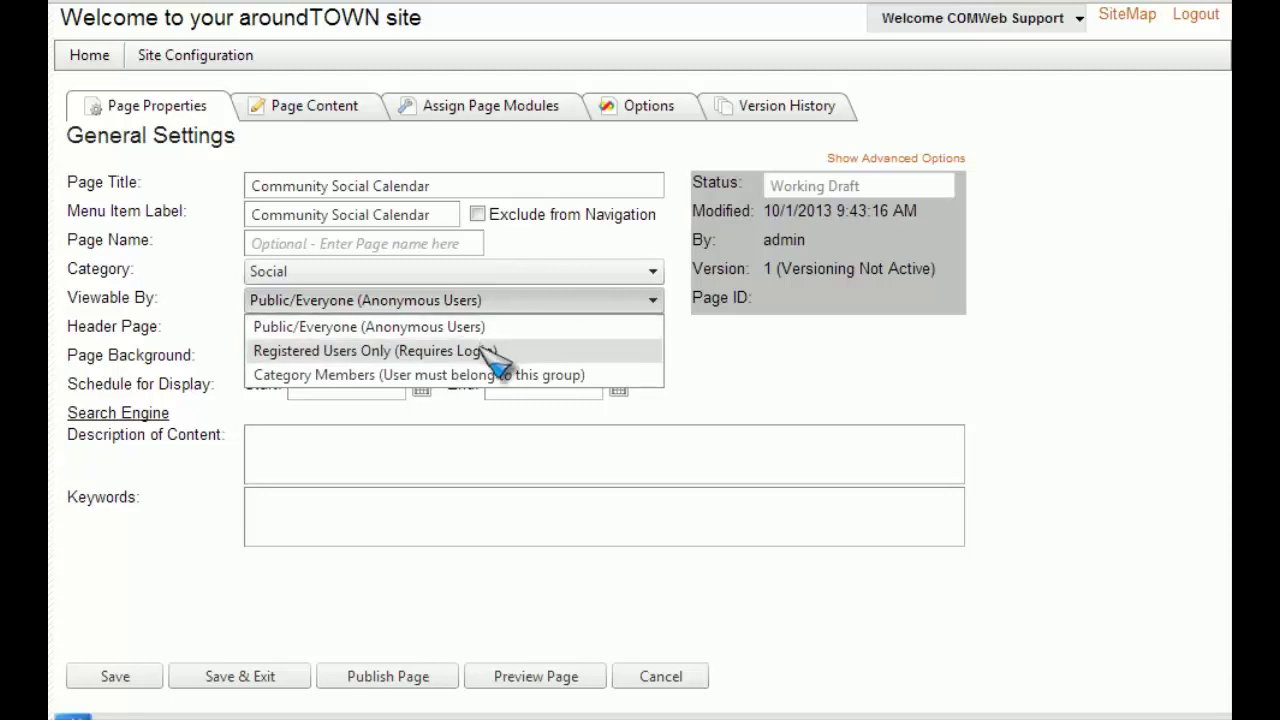
{"action": "left_click", "coordinate": [490, 351]}
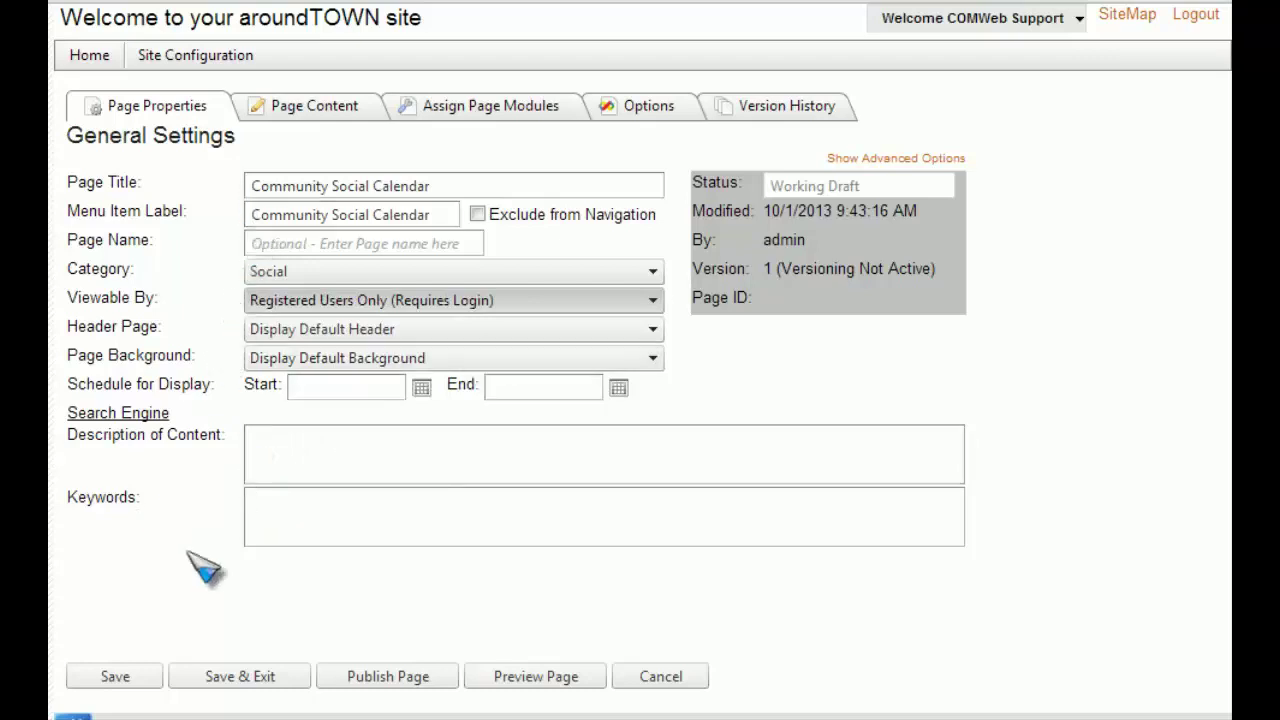
{"action": "left_click", "coordinate": [110, 678]}
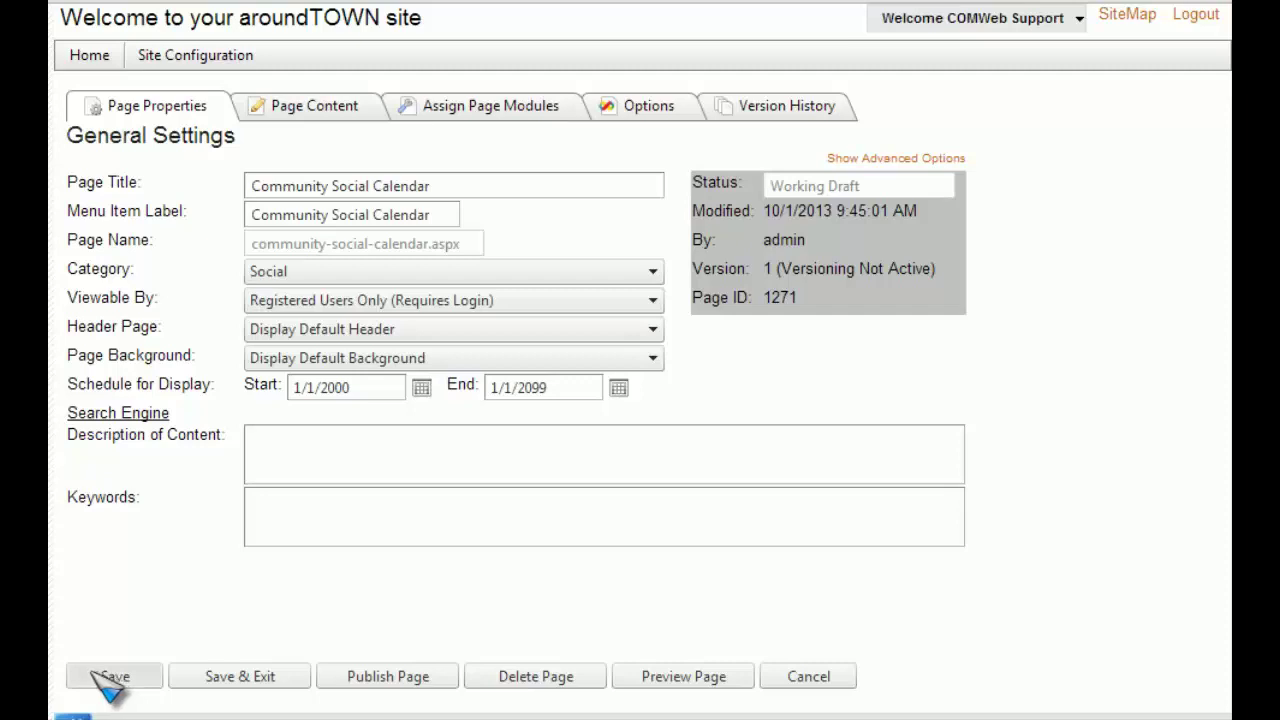
Step: Assign the Calendar module with the Social Calendar parameter to position 2 of the page, and publish it
{"action": "left_click", "coordinate": [512, 118]}
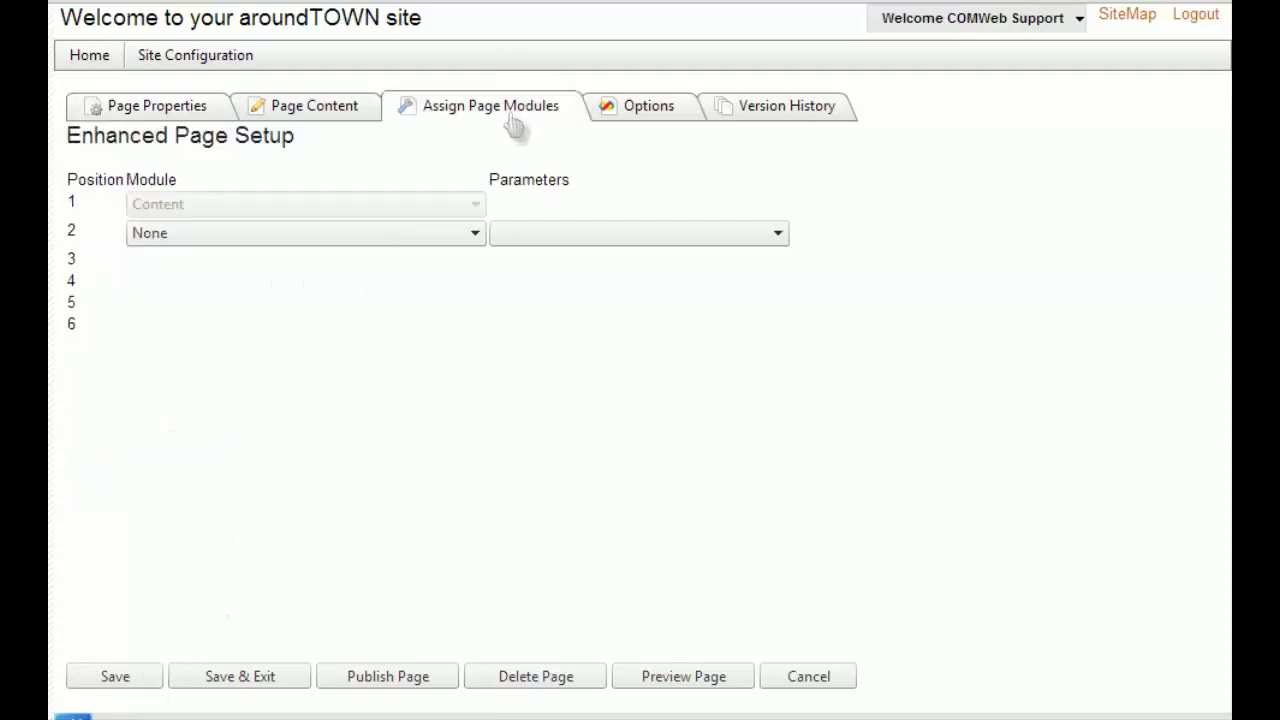
{"action": "left_click", "coordinate": [472, 238]}
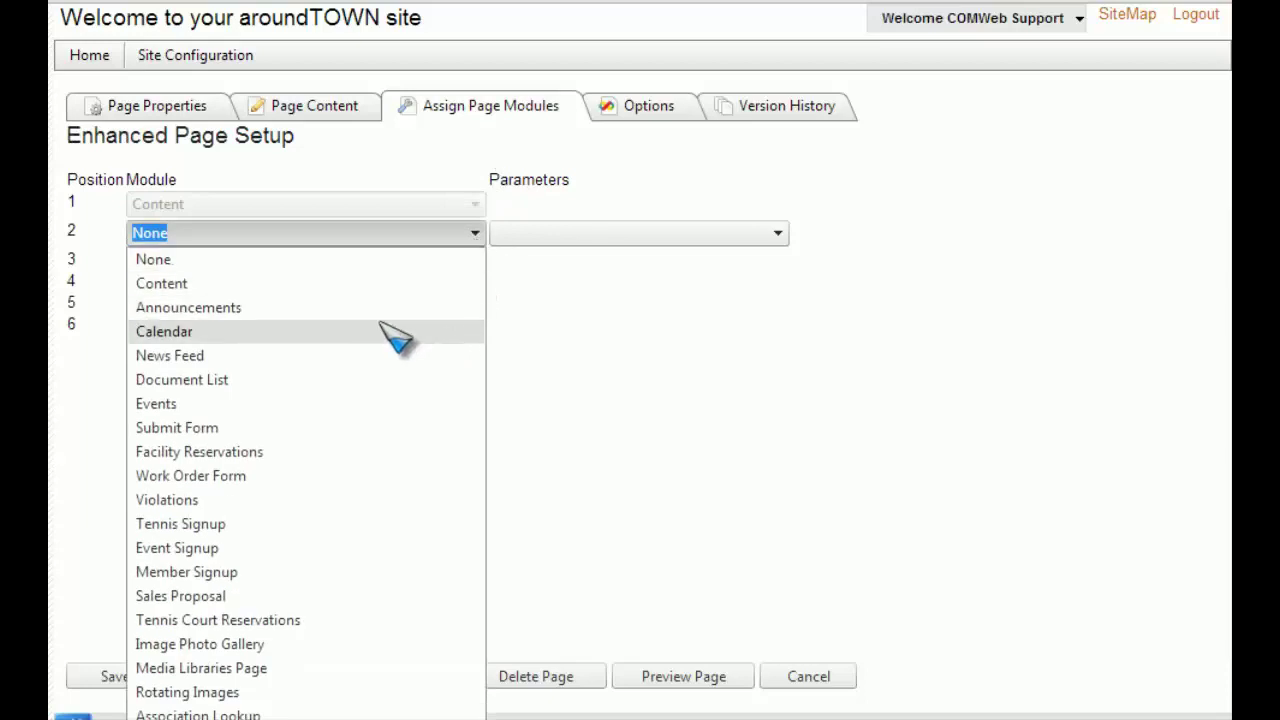
{"action": "left_click", "coordinate": [396, 333]}
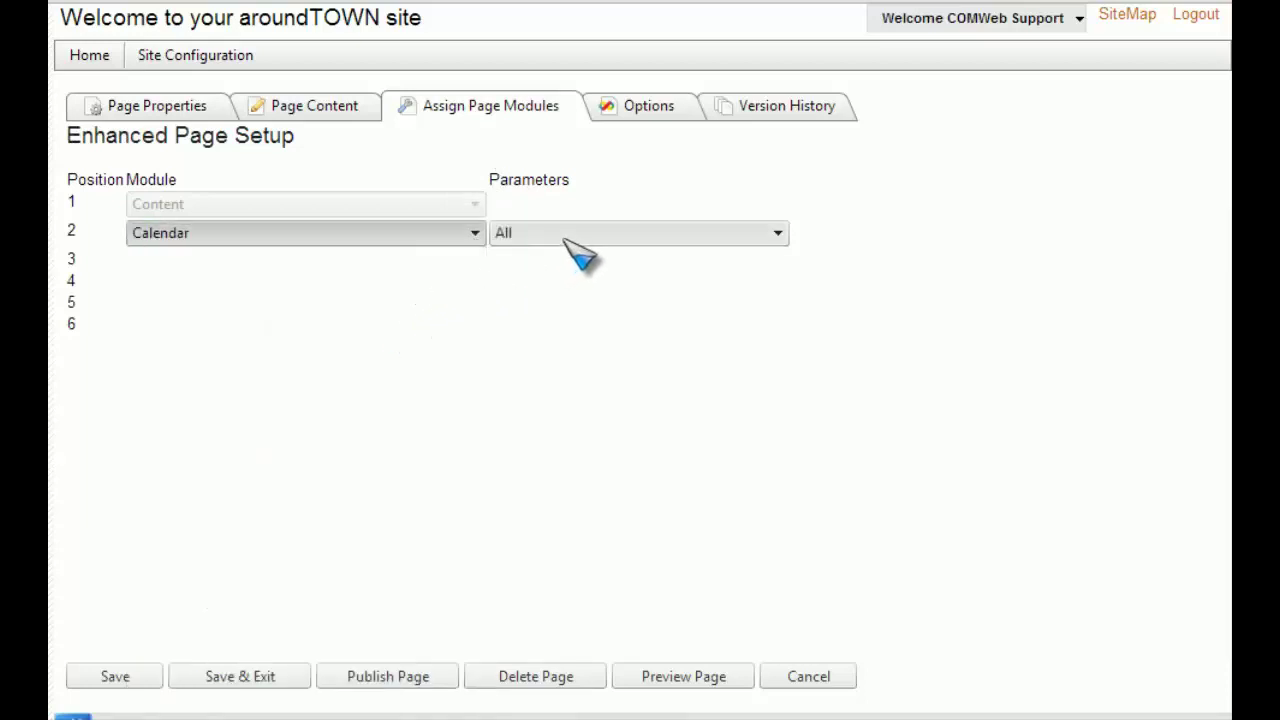
{"action": "left_click", "coordinate": [568, 240]}
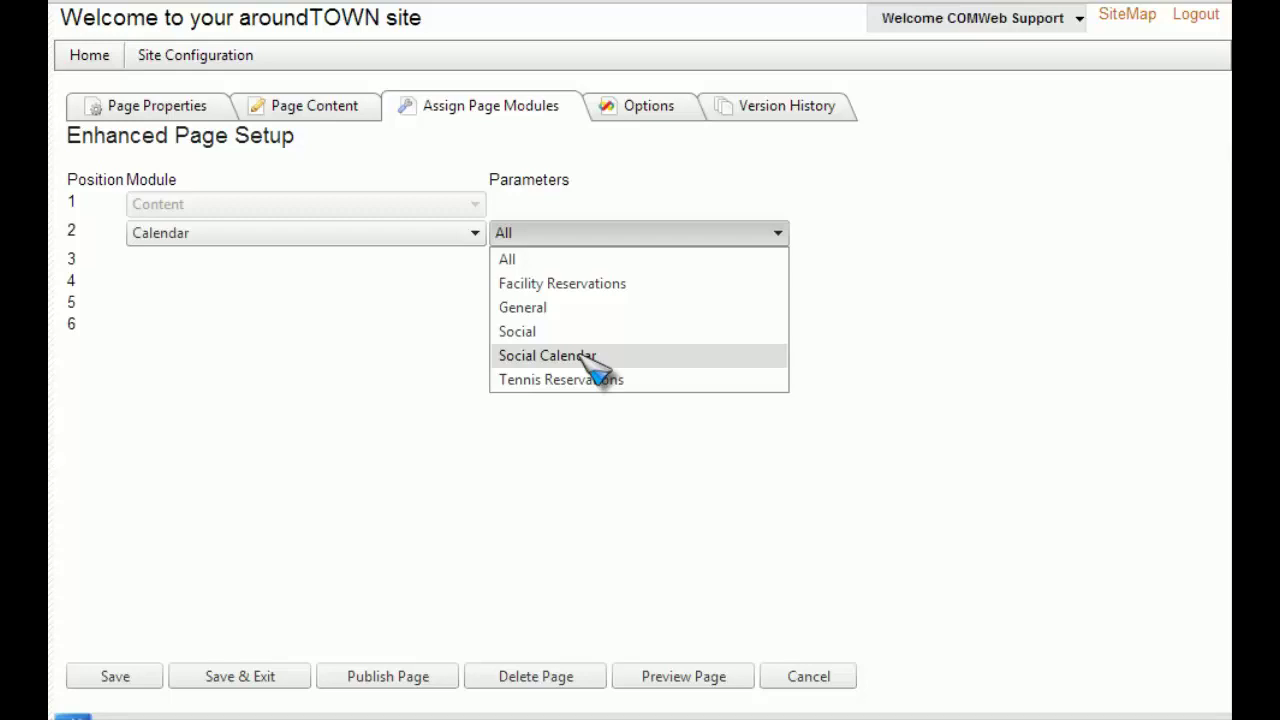
{"action": "left_click", "coordinate": [580, 356]}
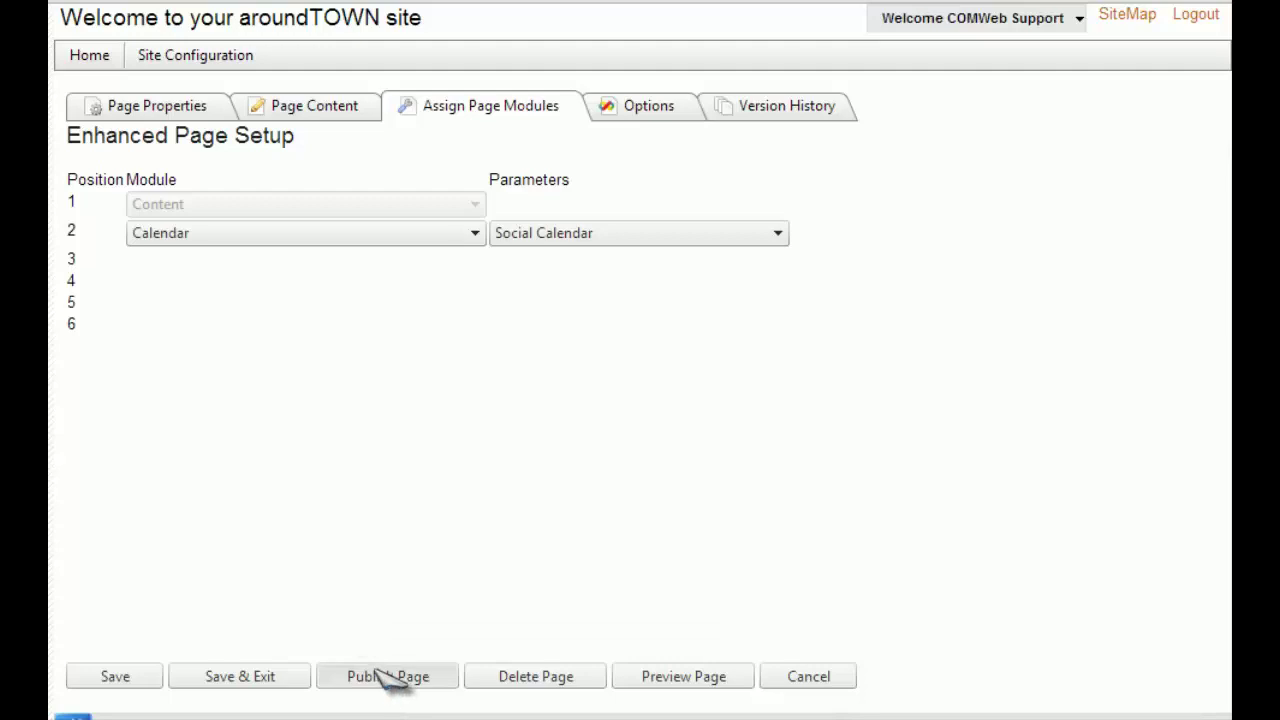
{"action": "left_click", "coordinate": [390, 684]}
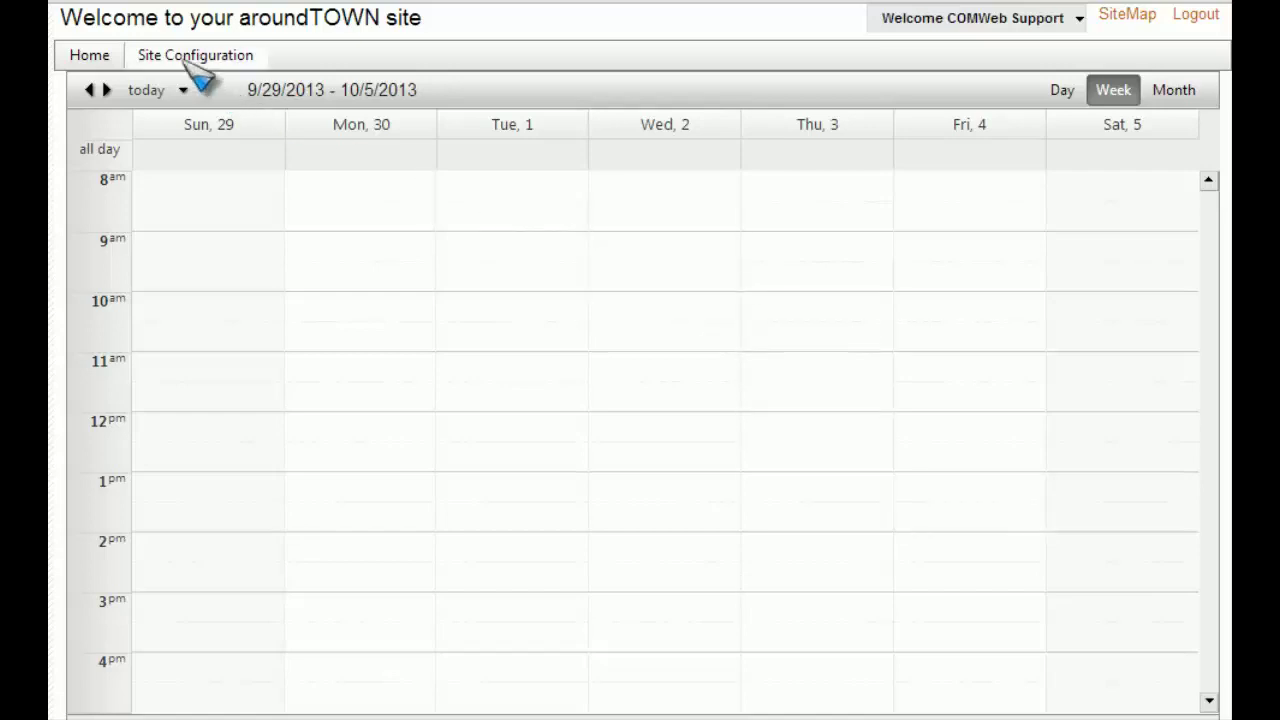
Step: Open the menu maintenance page in the site administration's content management area
{"action": "left_click", "coordinate": [955, 22]}
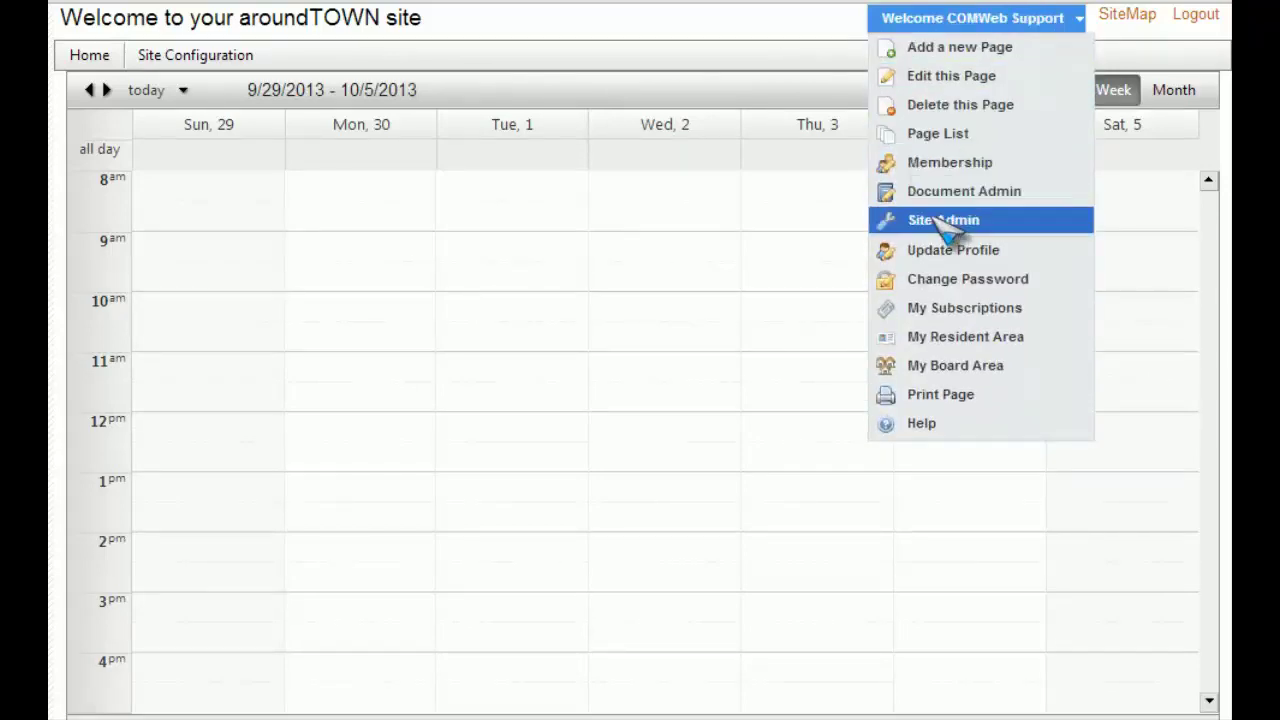
{"action": "left_click", "coordinate": [944, 224]}
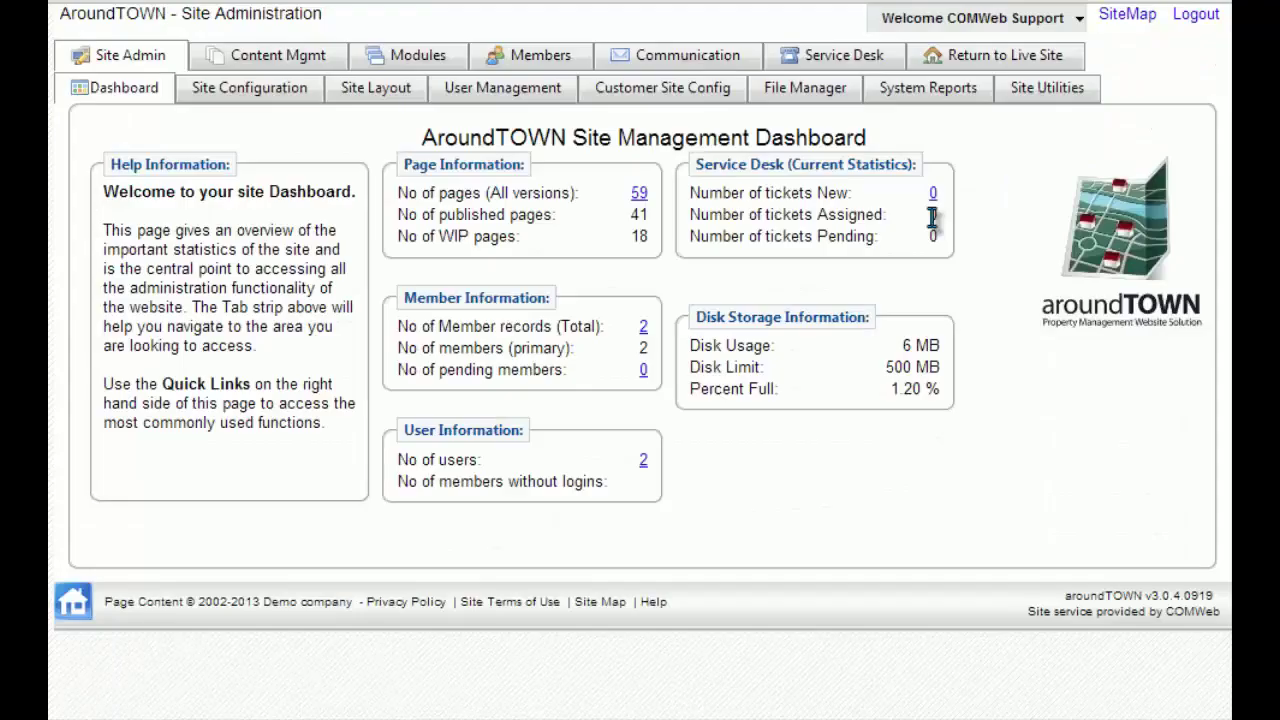
{"action": "left_click", "coordinate": [313, 75]}
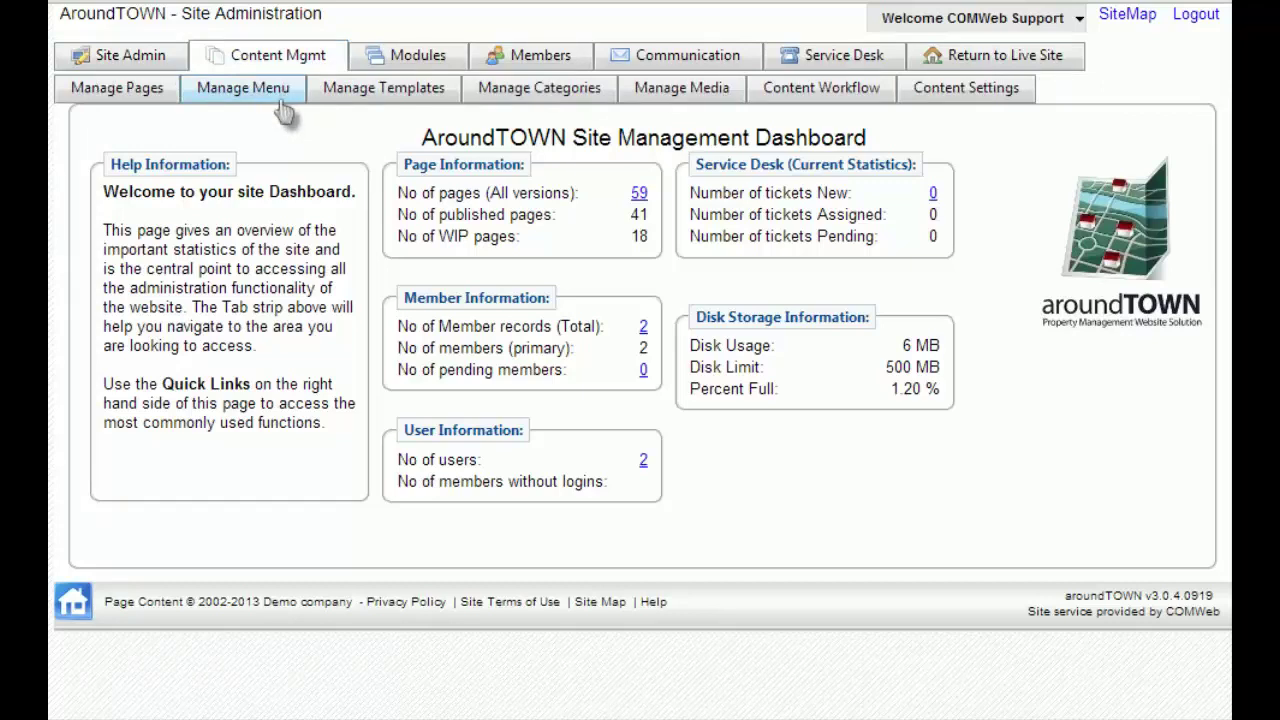
{"action": "left_click", "coordinate": [281, 101]}
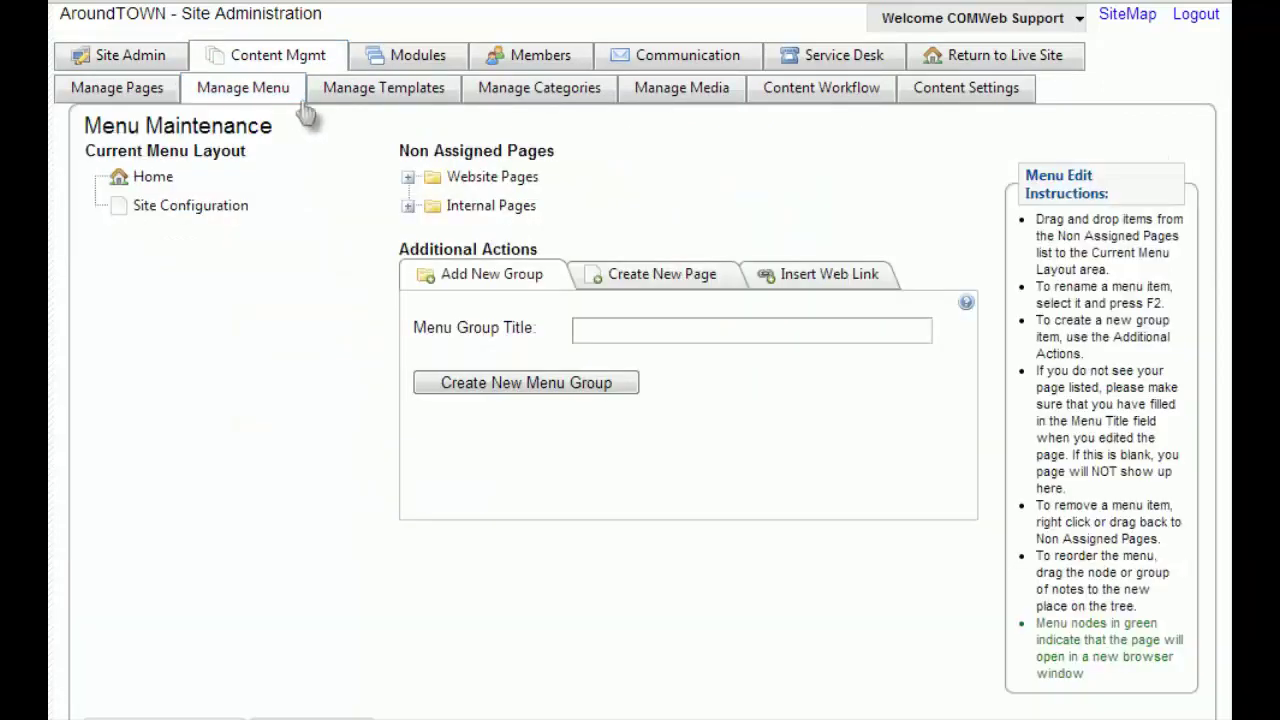
Step: Move the non-assigned Community Social Calendar website page between Home and Site Configuration in the current menu layout, and save the menu
{"action": "left_click", "coordinate": [409, 178]}
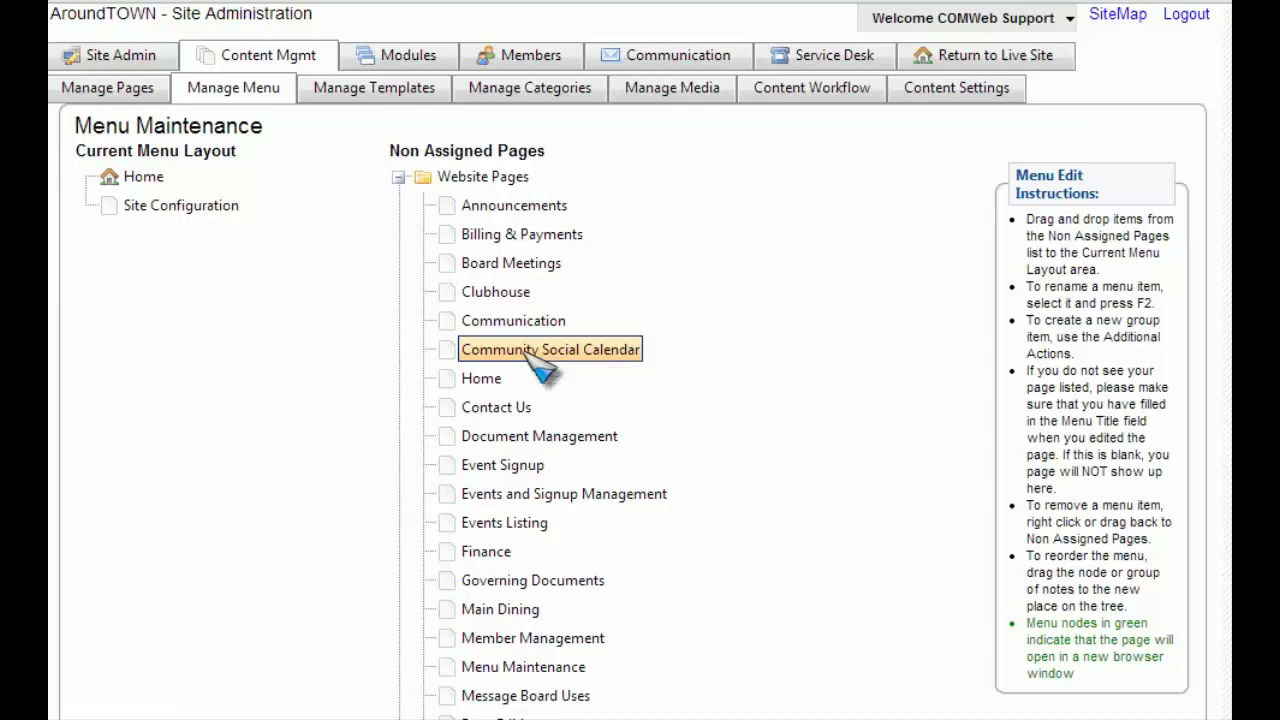
{"action": "left_click_drag", "start_coordinate": [526, 352], "coordinate": [124, 197]}
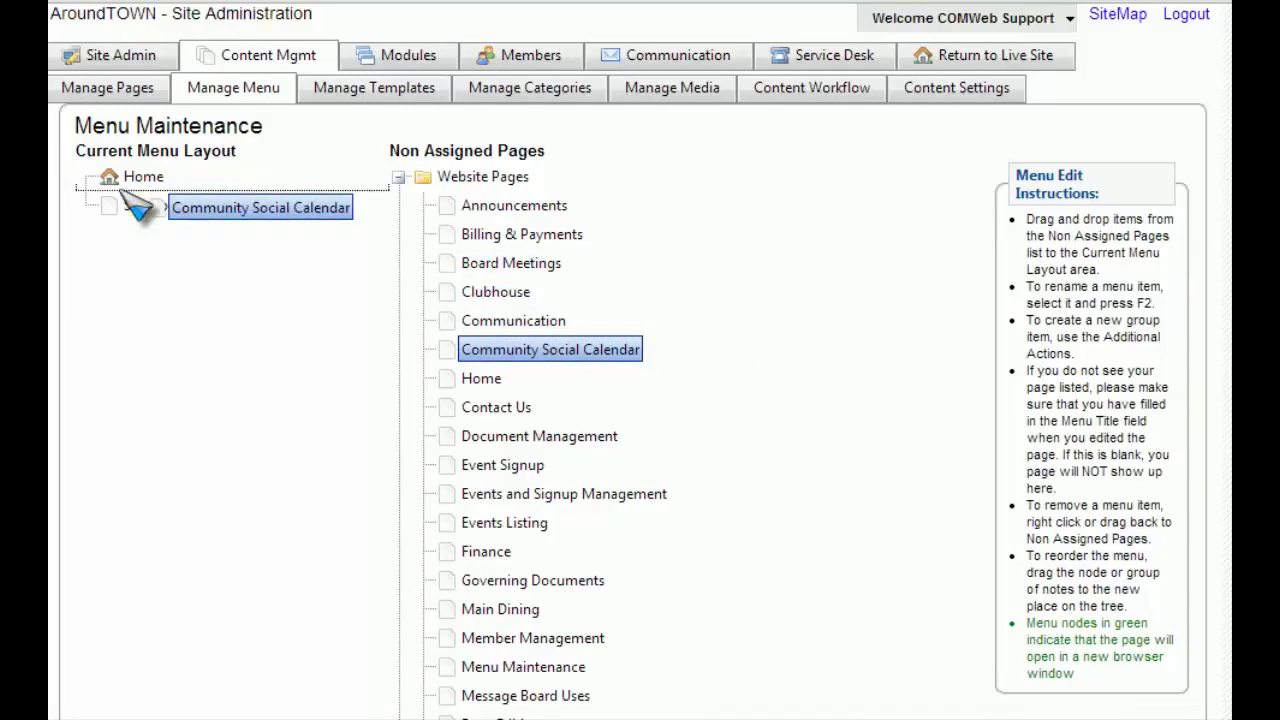
{"action": "left_click_drag", "start_coordinate": [124, 197], "coordinate": [100, 208]}
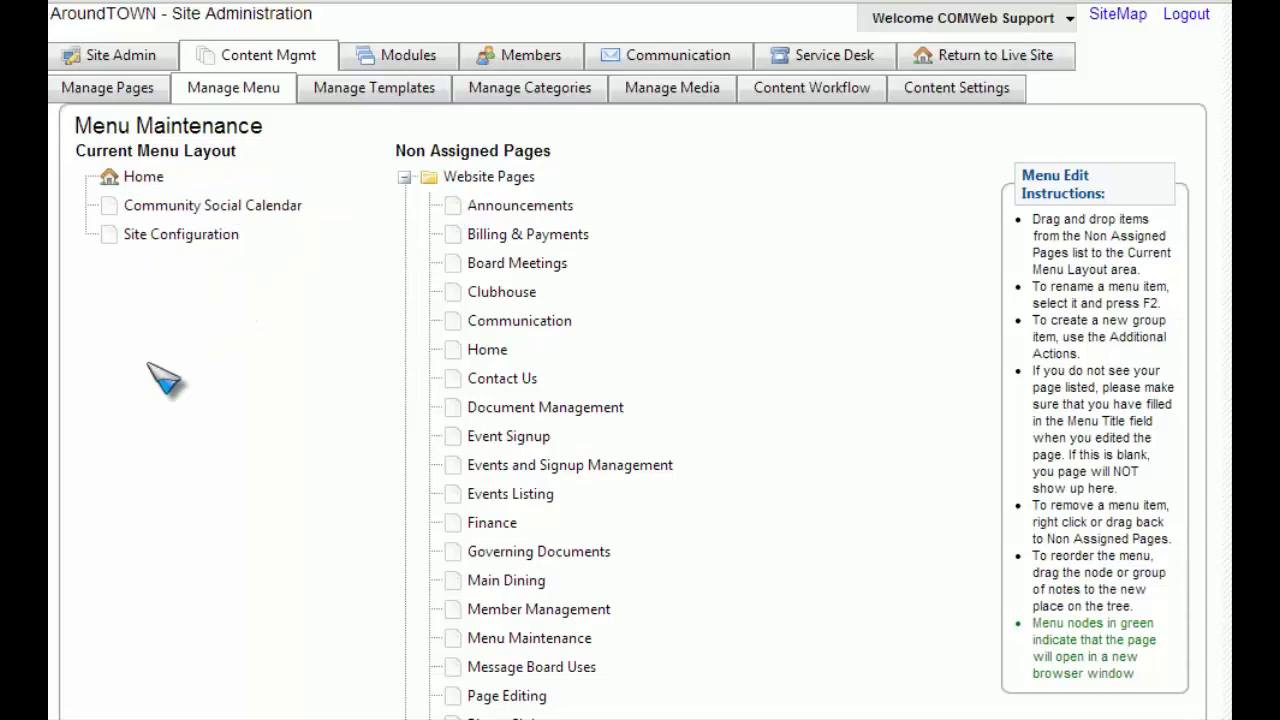
{"action": "scroll", "coordinate": [165, 378], "scroll_direction": "down", "scroll_amount": 5}
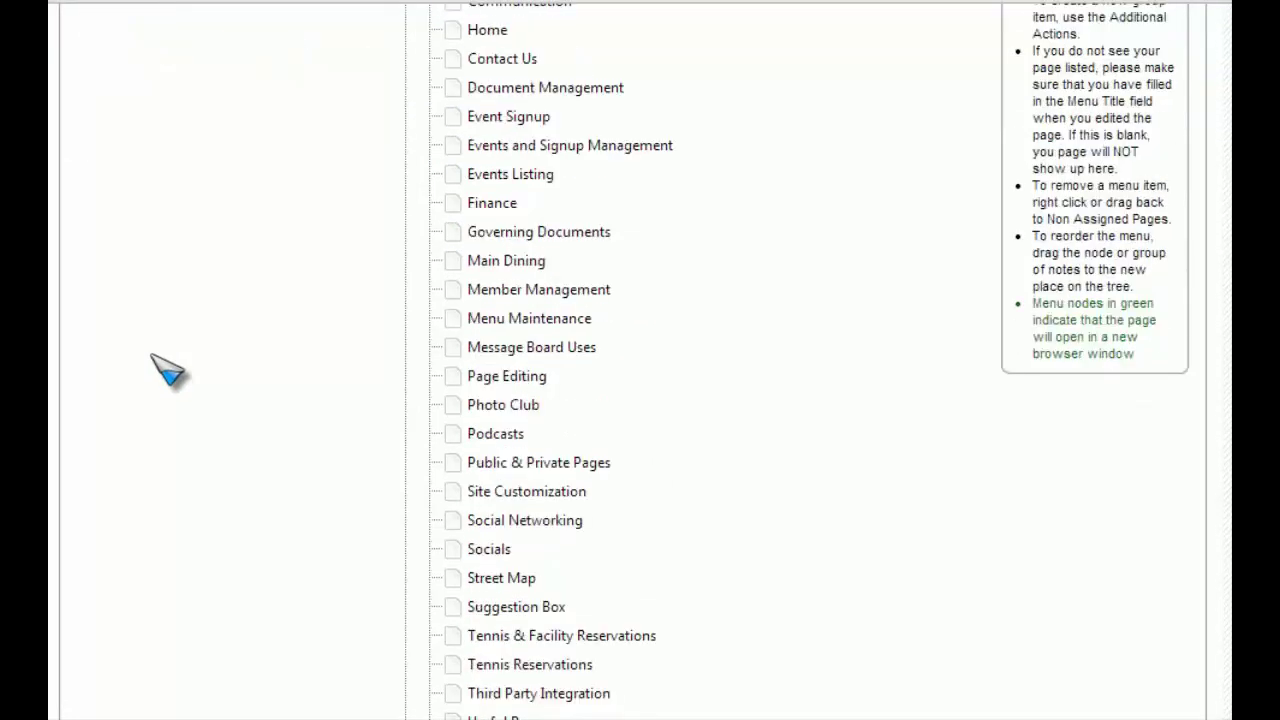
{"action": "scroll", "coordinate": [168, 370], "scroll_direction": "down", "scroll_amount": 1}
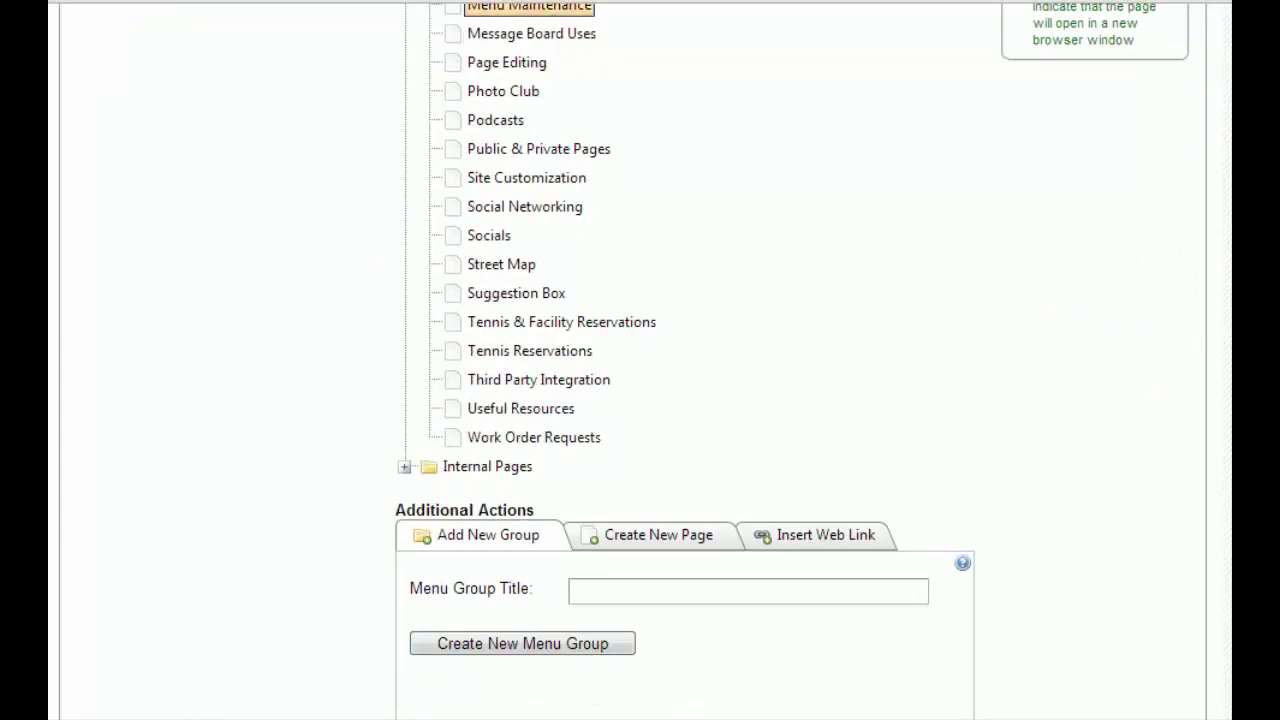
{"action": "scroll", "coordinate": [640, 360], "scroll_direction": "down", "scroll_amount": 2}
{"action": "left_click", "coordinate": [162, 684]}
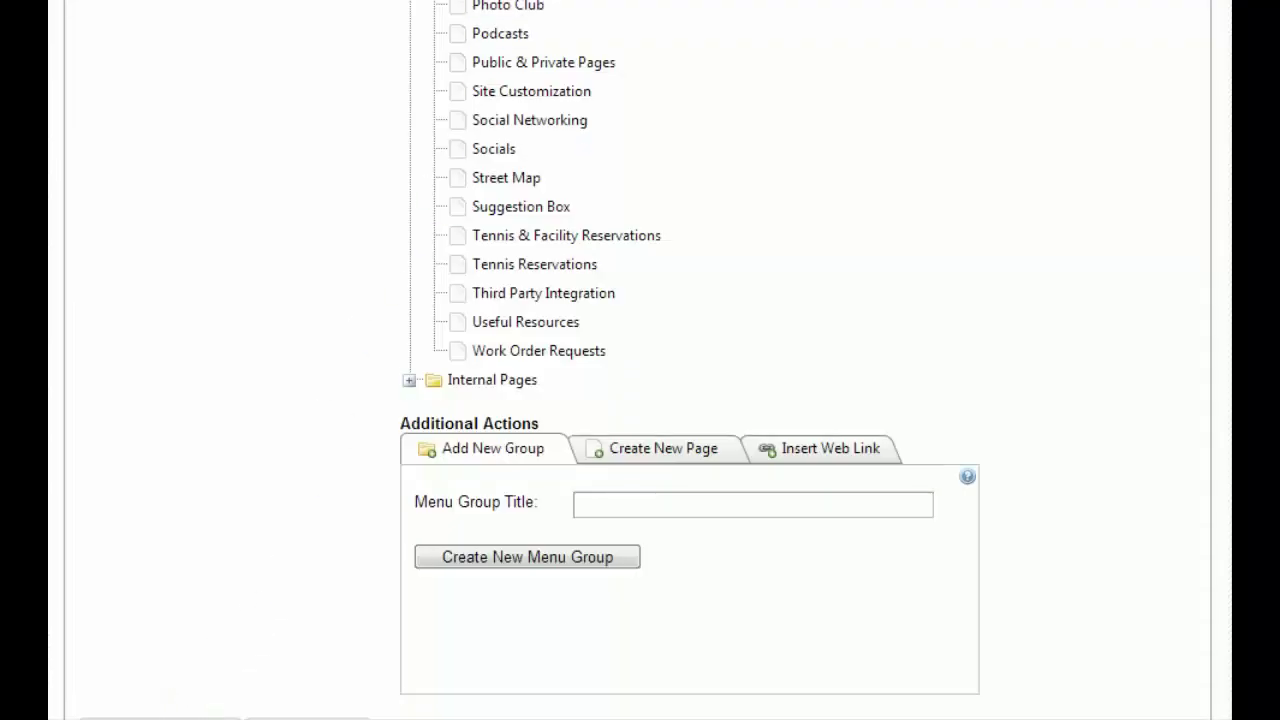
Step: Return to the live site and open the Community Social Calendar page from the site menu
{"action": "scroll", "coordinate": [337, 409], "scroll_direction": "up", "scroll_amount": 10}
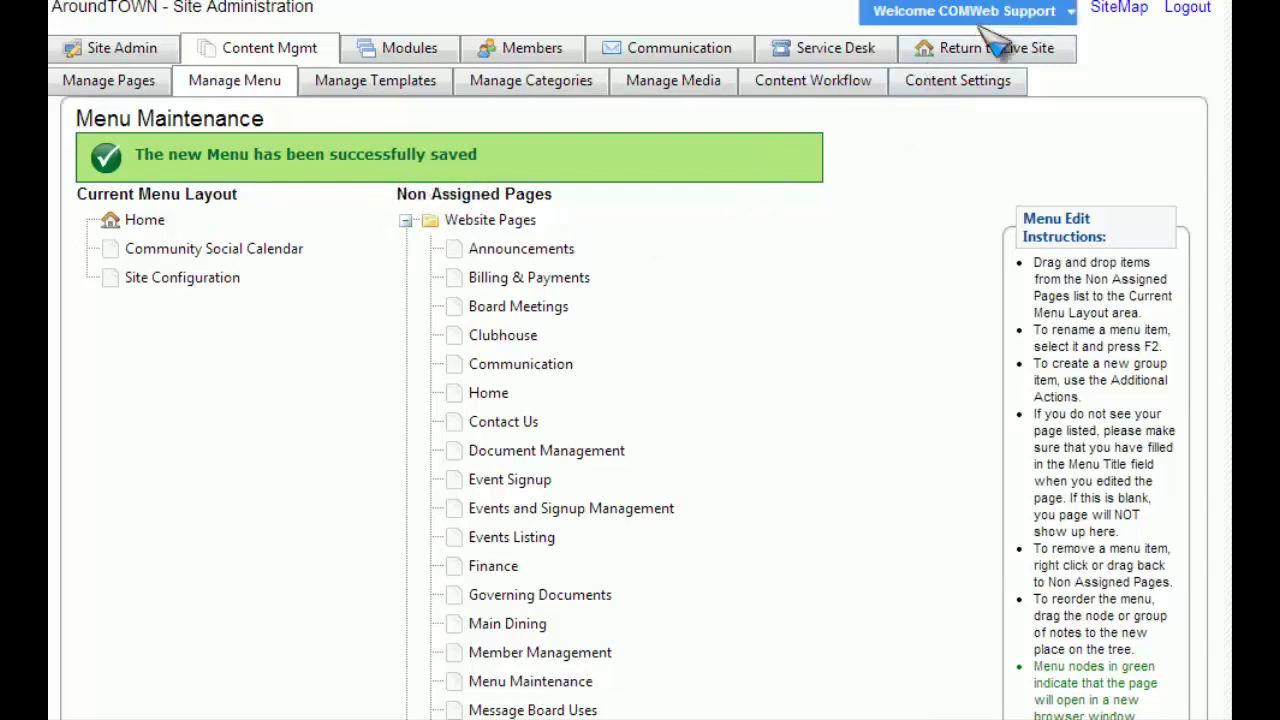
{"action": "left_click", "coordinate": [995, 52]}
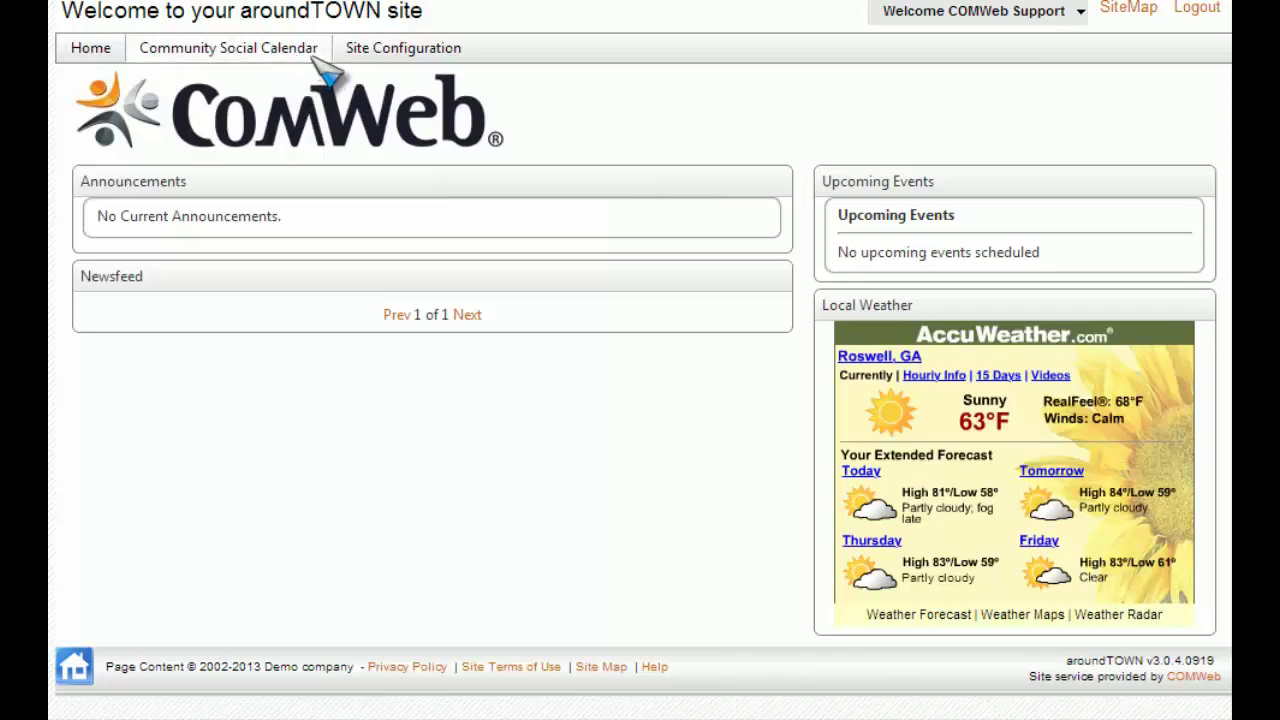
{"action": "left_click", "coordinate": [258, 48]}
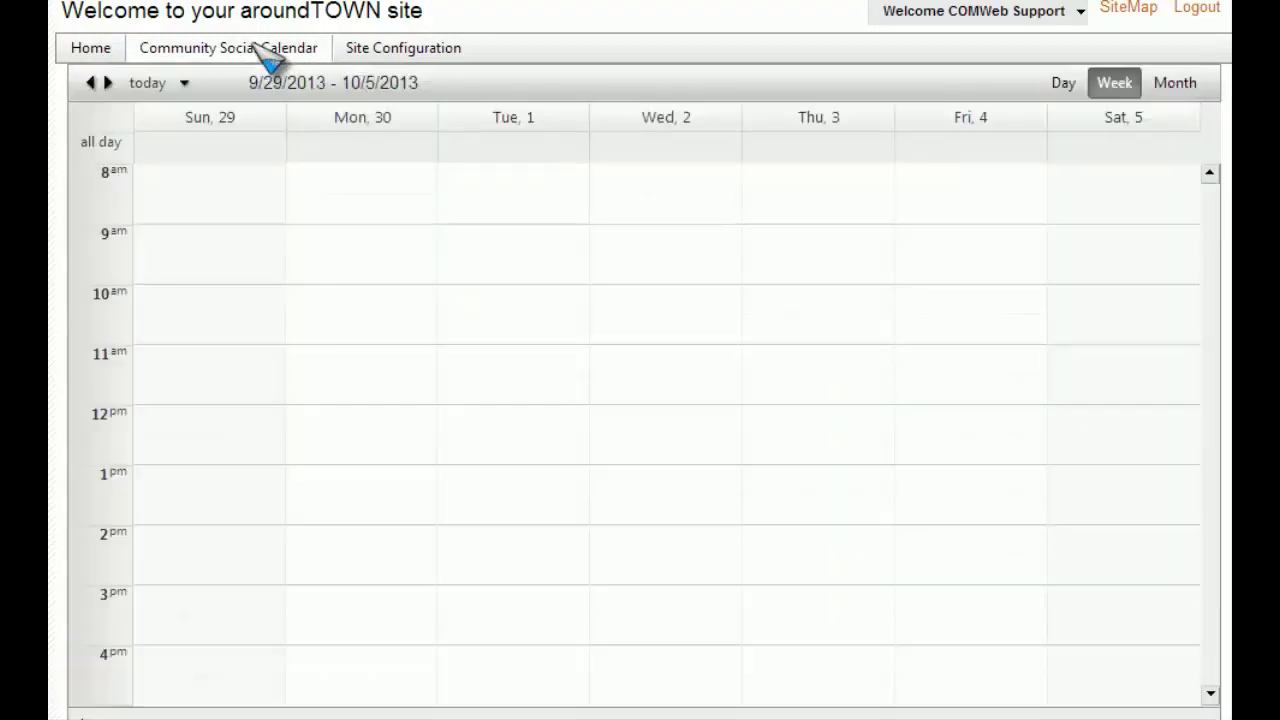